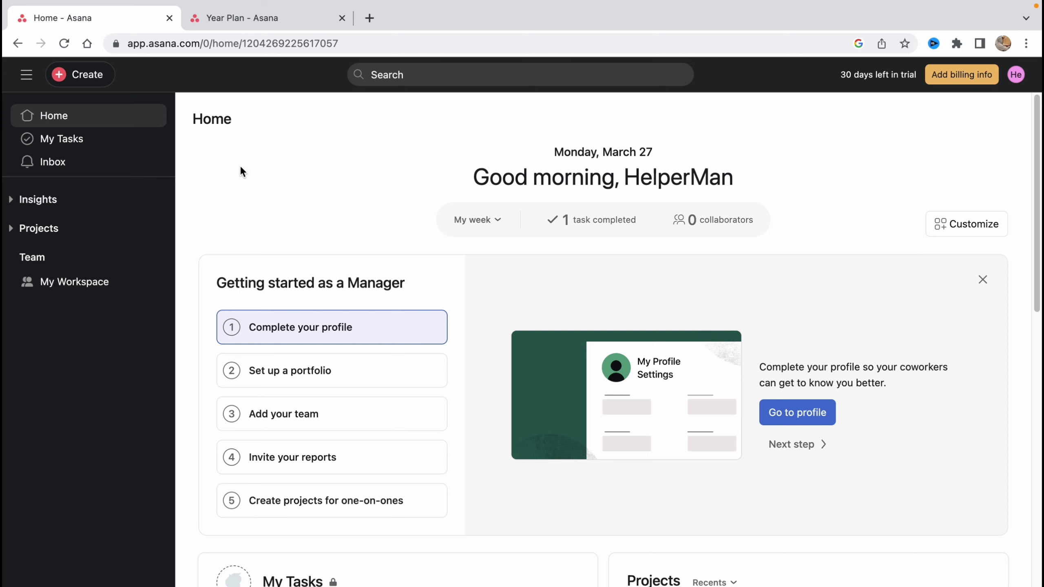
pyautogui.scroll(-1, 369, 245)
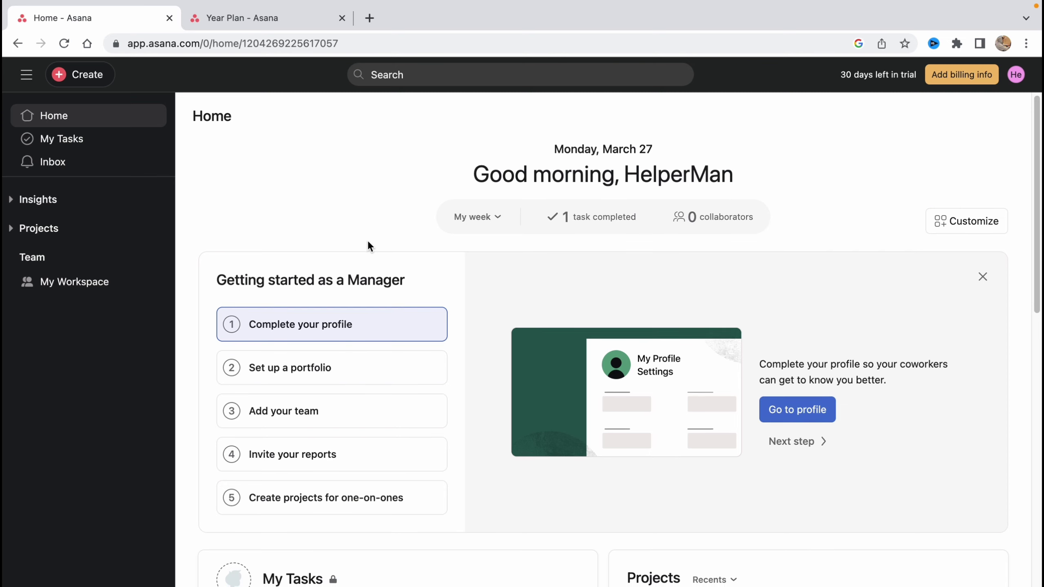
pyautogui.scroll(-1, 368, 242)
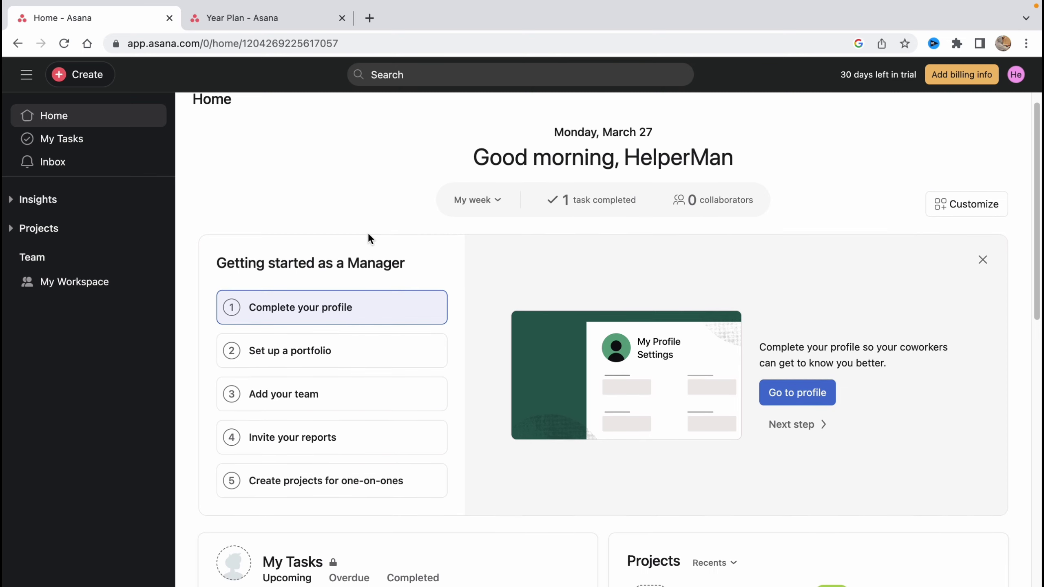
pyautogui.scroll(-1, 368, 234)
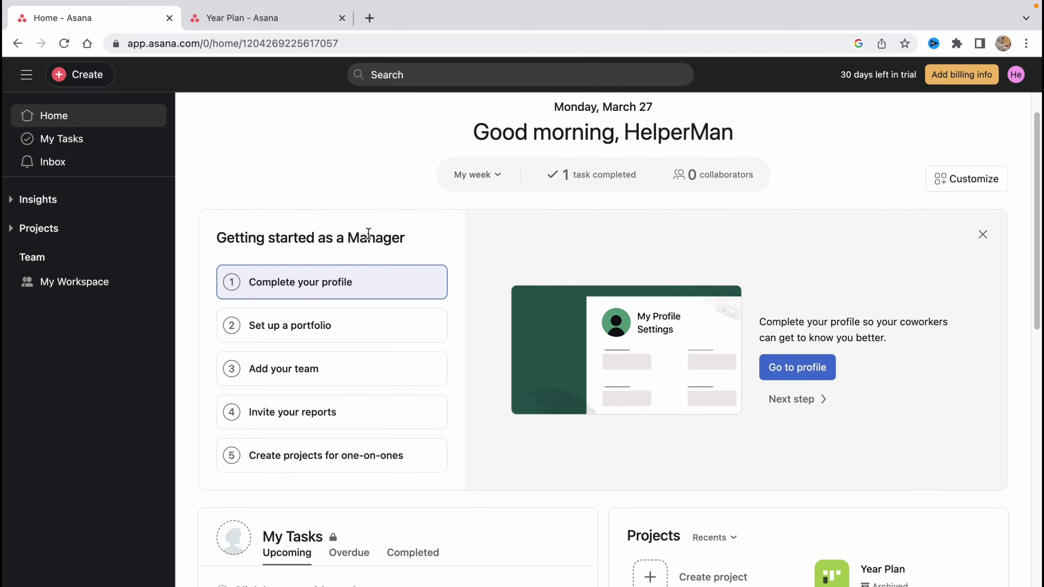
pyautogui.scroll(2, 369, 234)
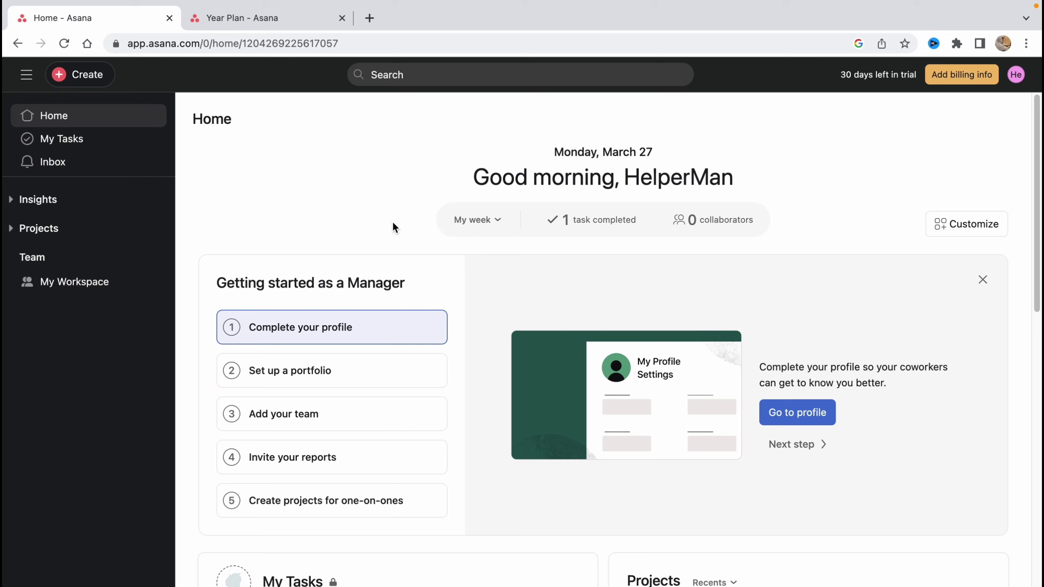
# Close the Year Plan tab and search Google for "asana login" in a new tab
pyautogui.click(345, 19)
pyautogui.click(200, 17)
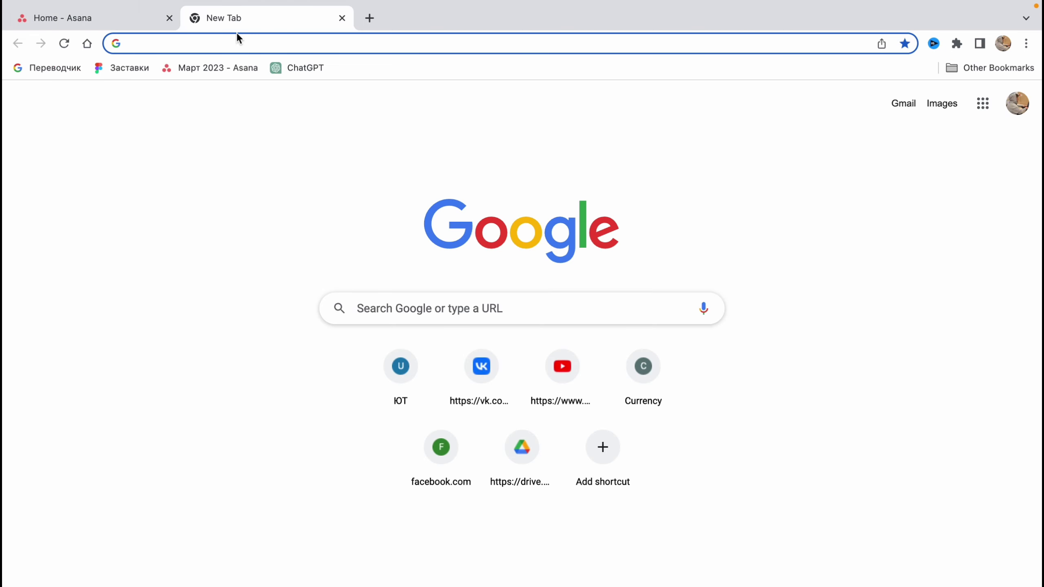
pyautogui.write('asana lo')
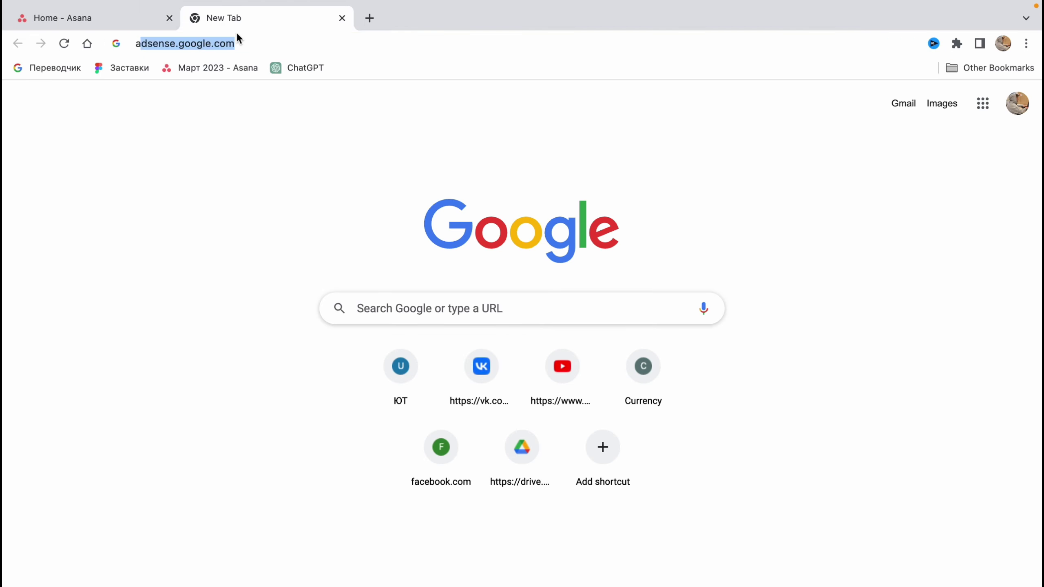
pyautogui.write('gin')
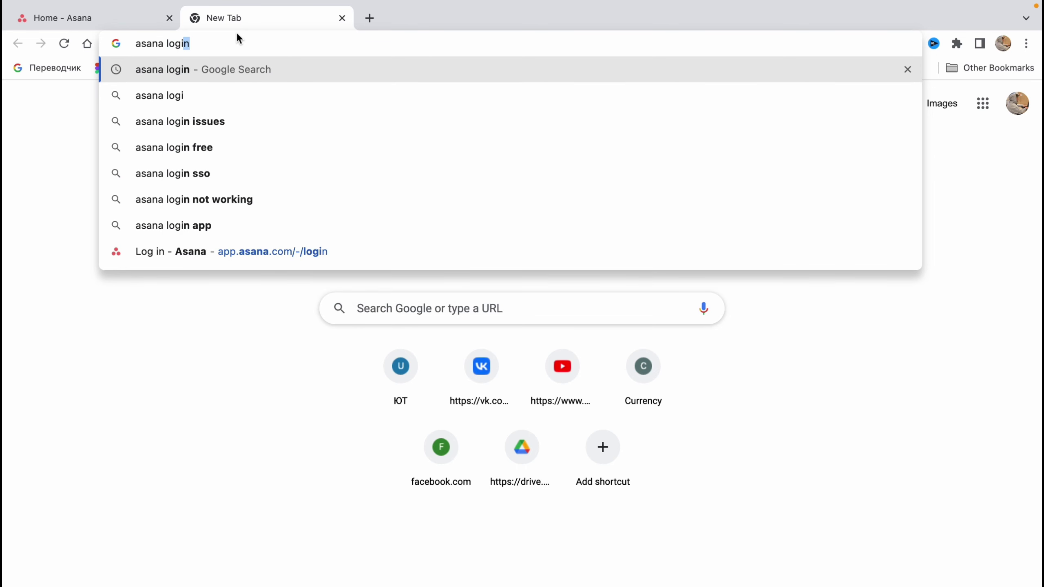
pyautogui.press('Return')
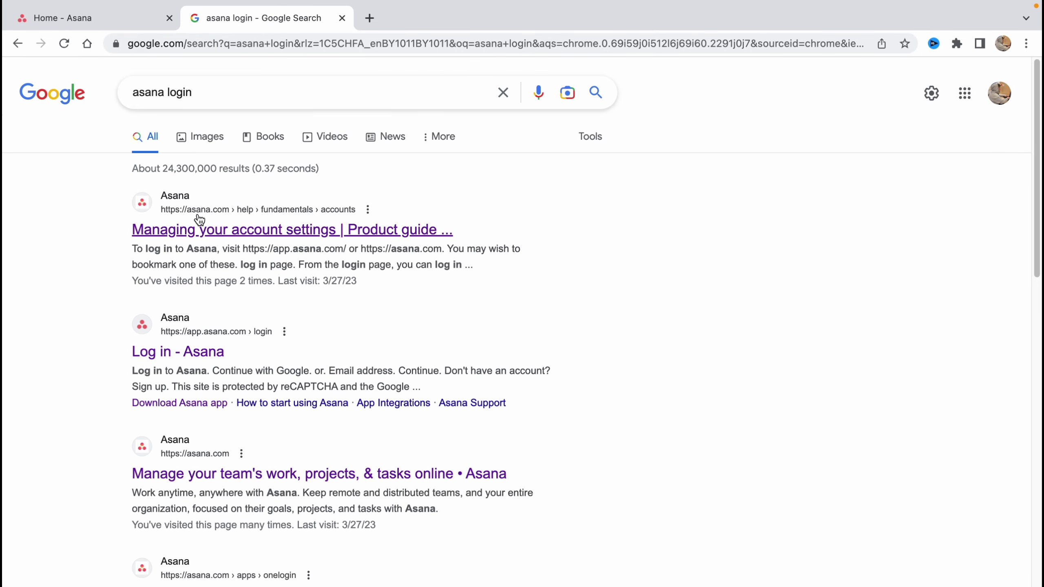
# Go to Asana through the "Managing your account settings" search result and close that duplicate tab
pyautogui.click(212, 231)
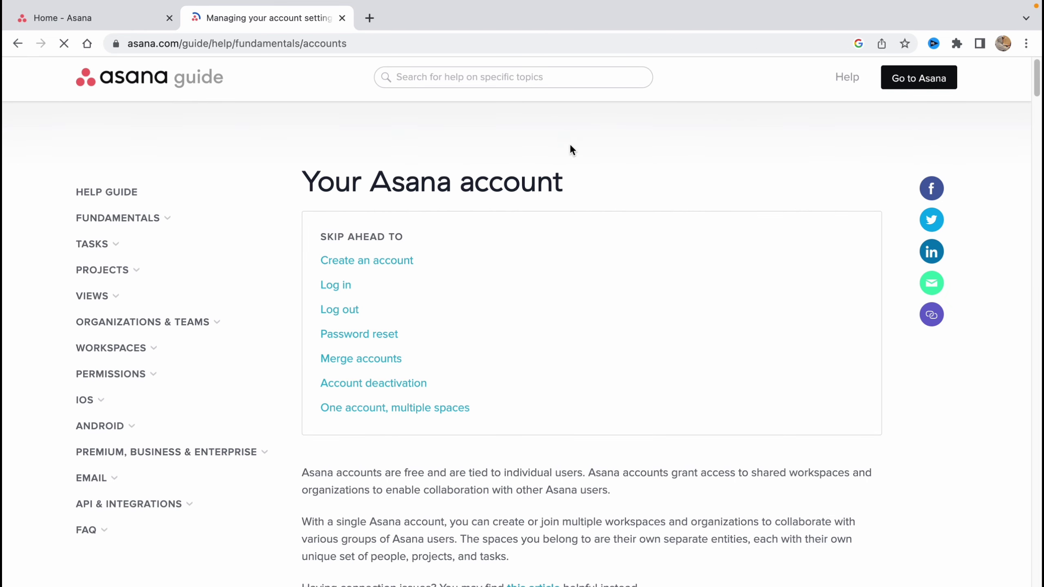
pyautogui.click(903, 79)
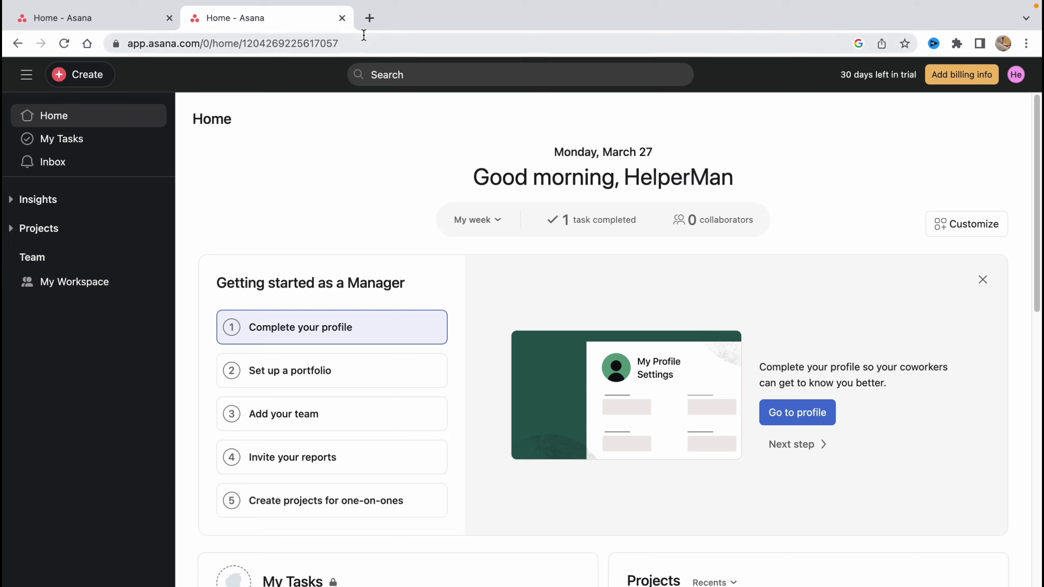
pyautogui.click(342, 18)
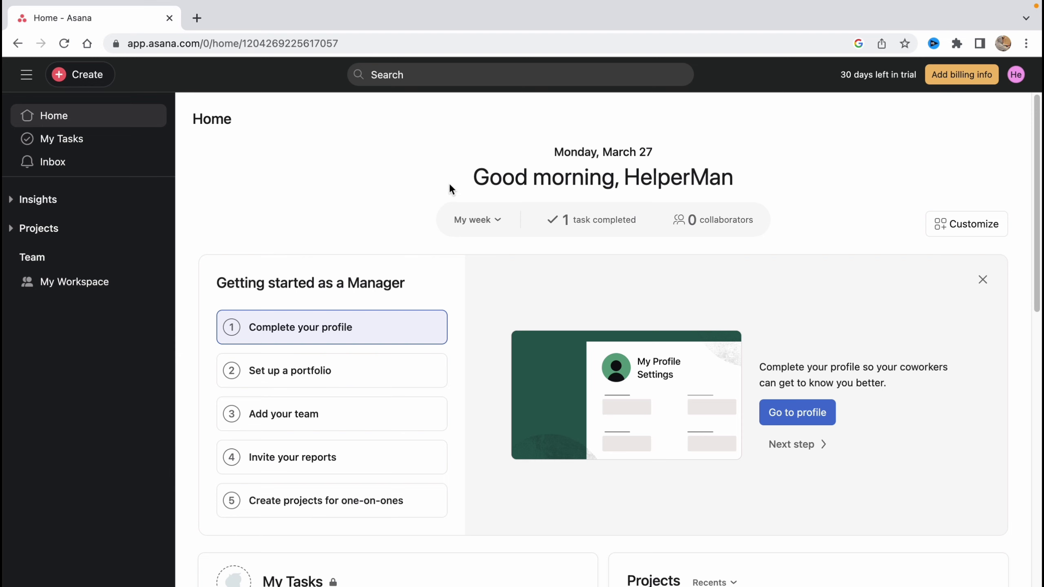
# Hide the navigation sidebar and show it again
pyautogui.click(27, 75)
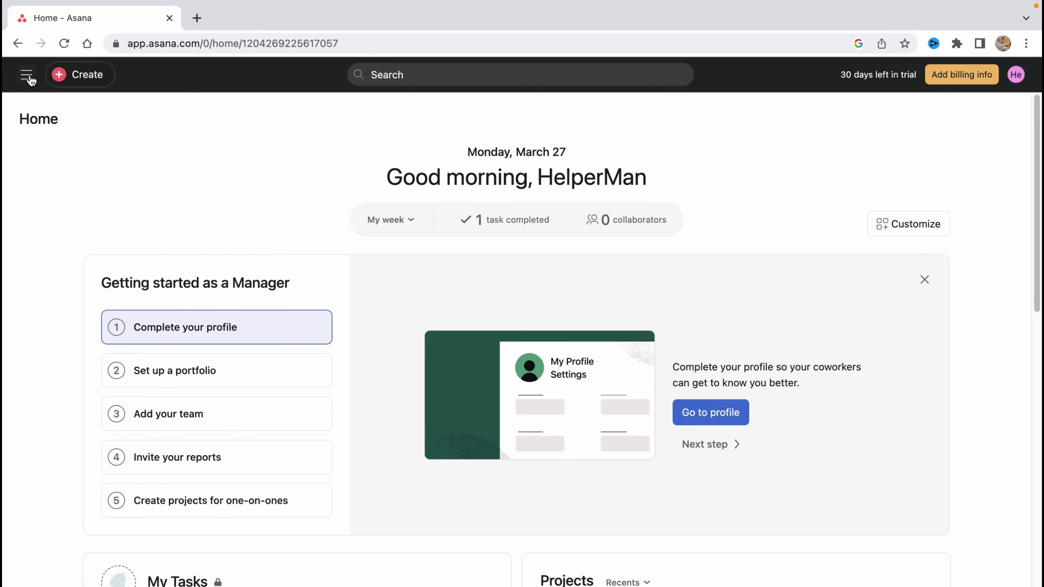
pyautogui.click(26, 74)
pyautogui.click(25, 75)
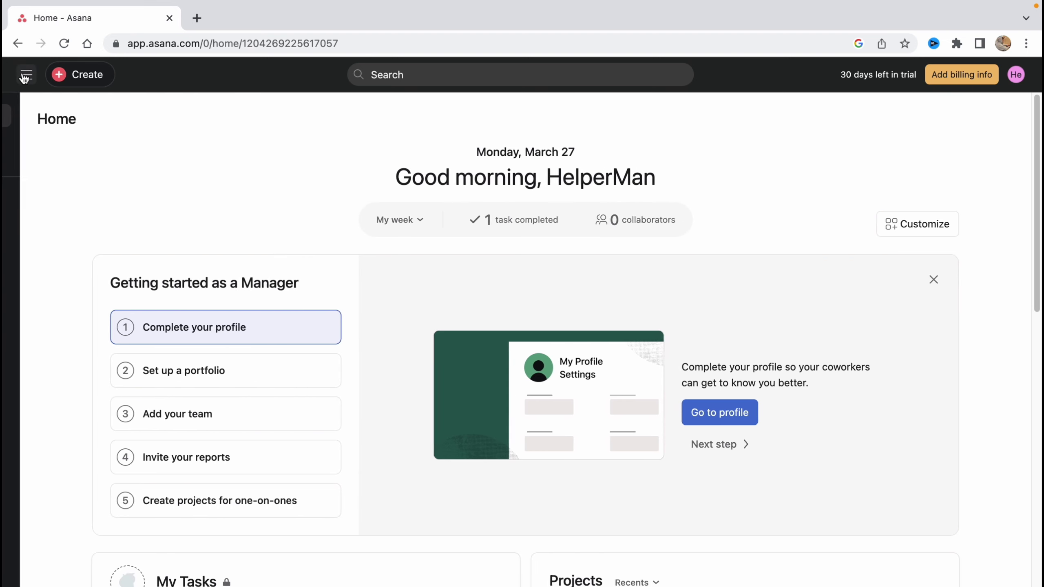
pyautogui.click(26, 76)
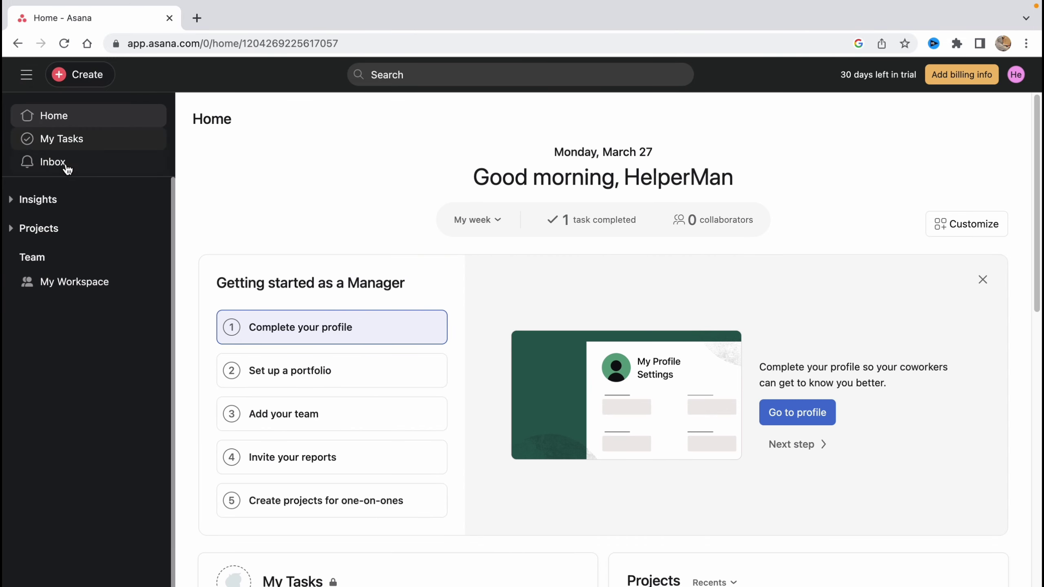
# Expand the Insights and Projects sections of the sidebar
pyautogui.click(13, 202)
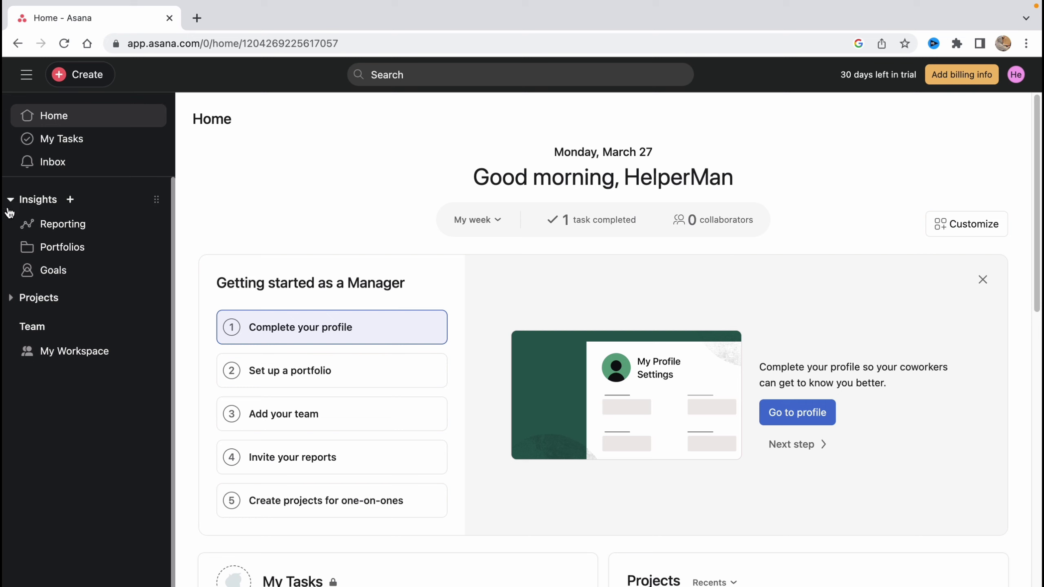
pyautogui.click(11, 298)
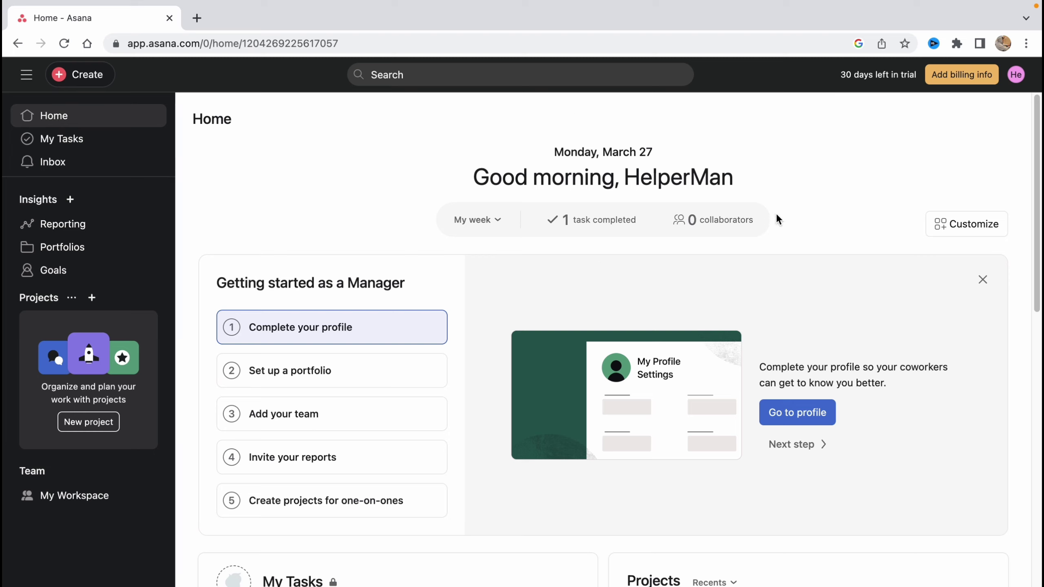
# Switch the Home summary period to My month and back to My week
pyautogui.moveTo(564, 152); pyautogui.dragTo(644, 172)
pyautogui.click(495, 221)
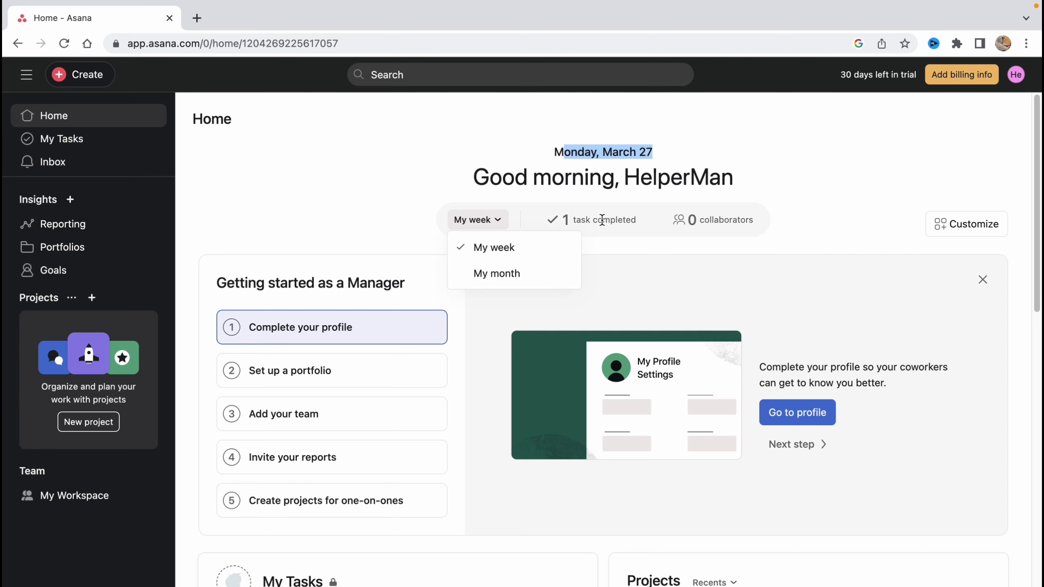
pyautogui.click(510, 273)
pyautogui.click(483, 225)
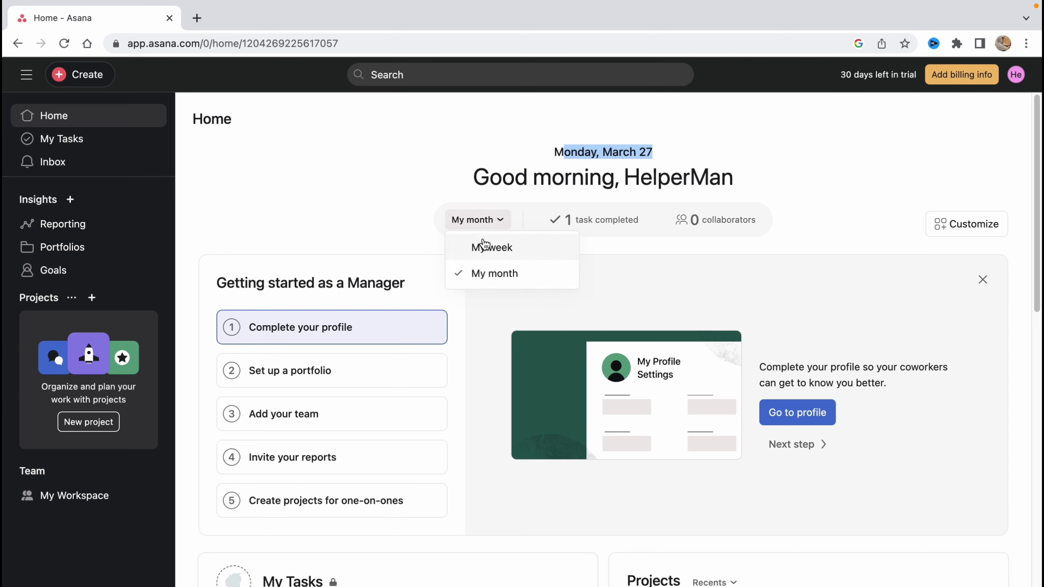
pyautogui.click(489, 247)
# Look through the Home page widgets for My Tasks, Projects, Tasks I've assigned, Forms and People
pyautogui.scroll(-3, 592, 296)
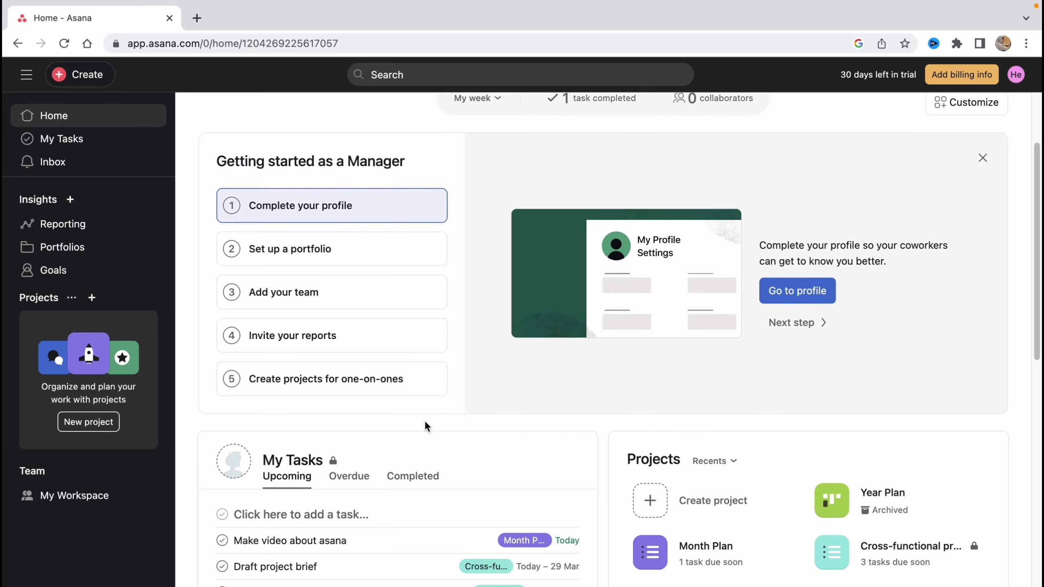
pyautogui.scroll(-4, 338, 553)
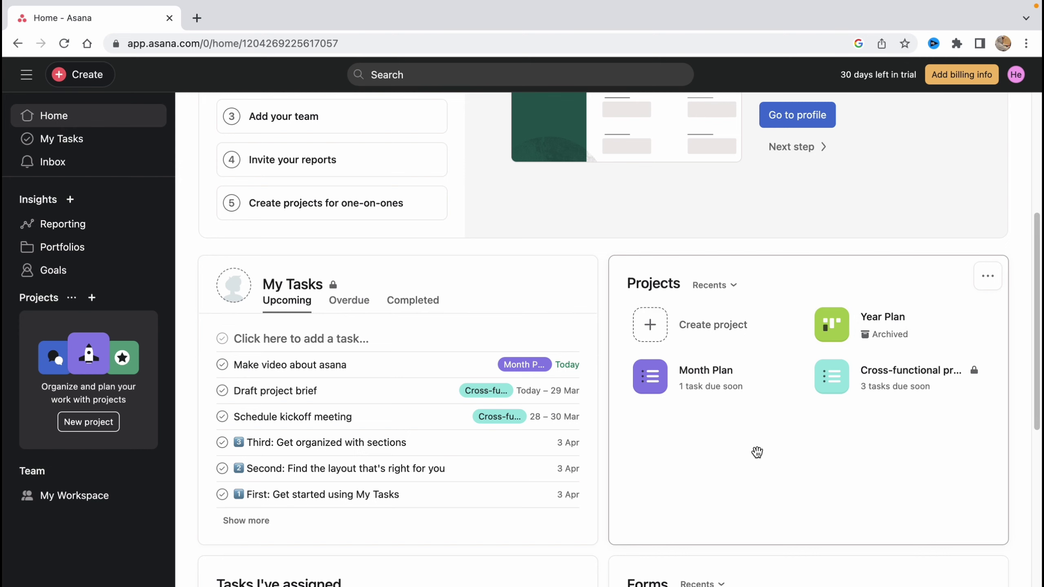
pyautogui.scroll(5, 755, 452)
pyautogui.scroll(-15, 755, 452)
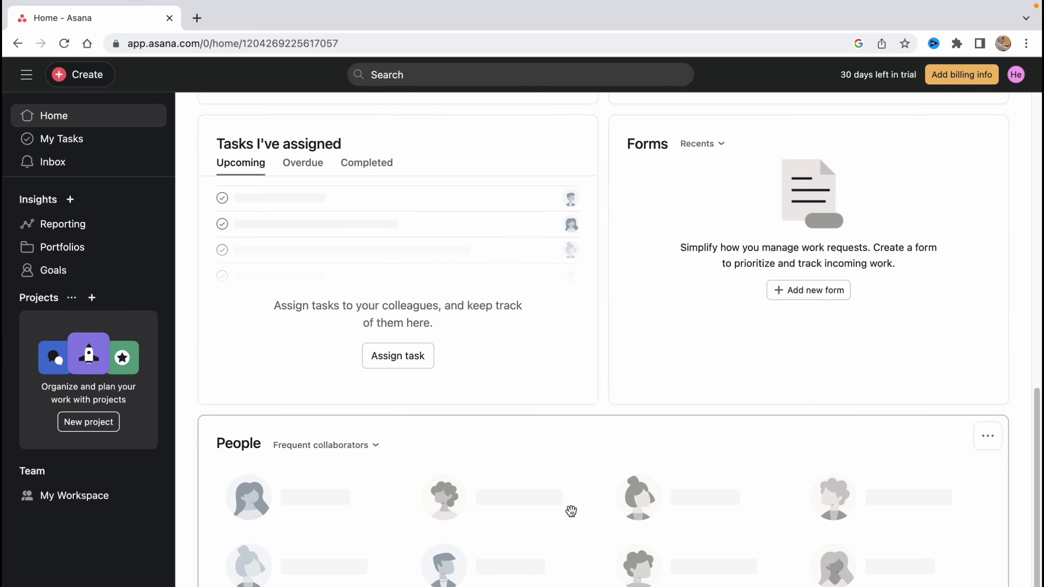
# View the My Tasks, Inbox, Reporting, Portfolios and Goals pages one after another
pyautogui.click(59, 139)
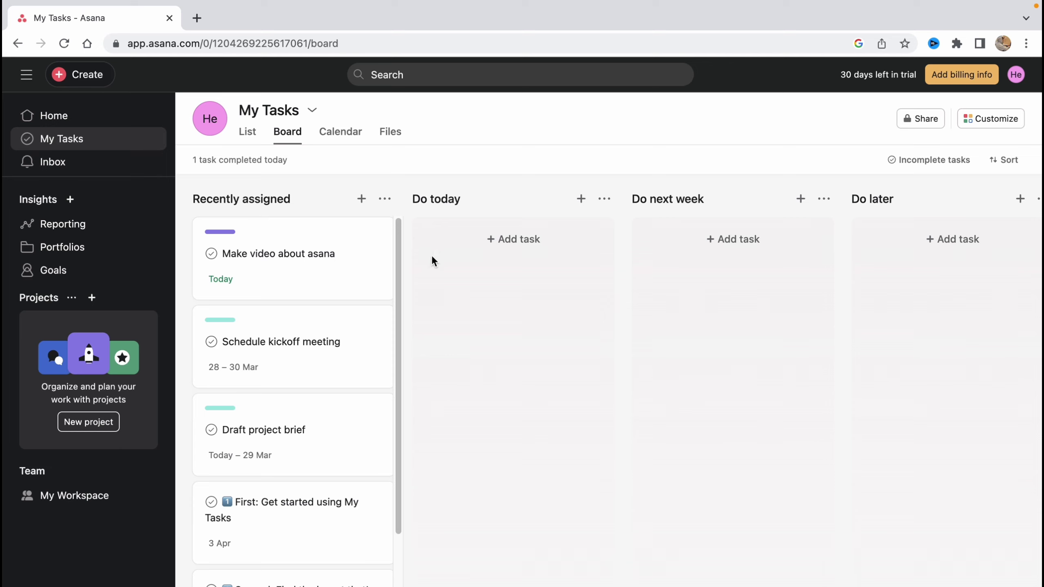
pyautogui.click(58, 168)
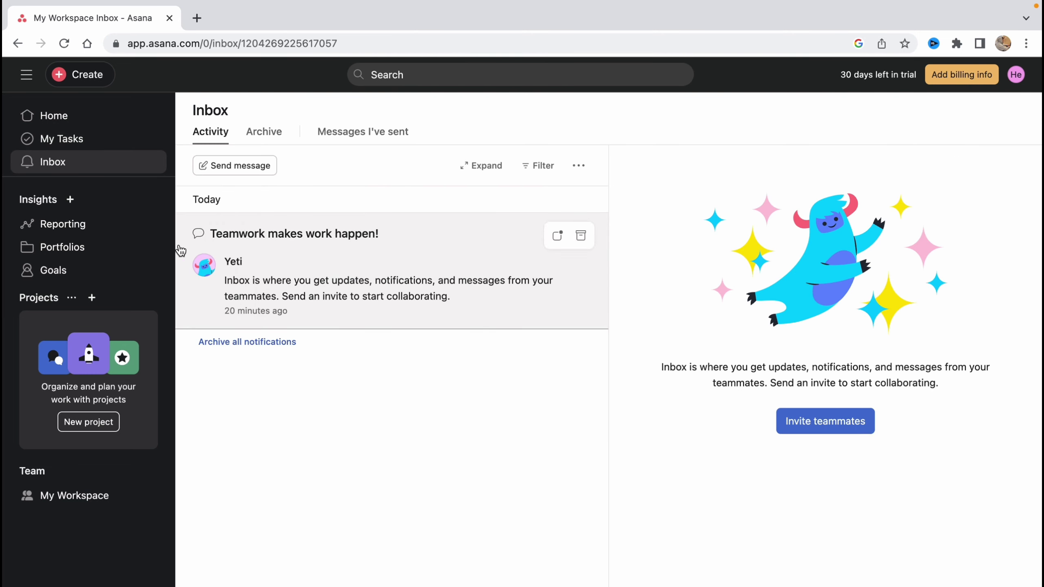
pyautogui.click(66, 225)
pyautogui.click(68, 246)
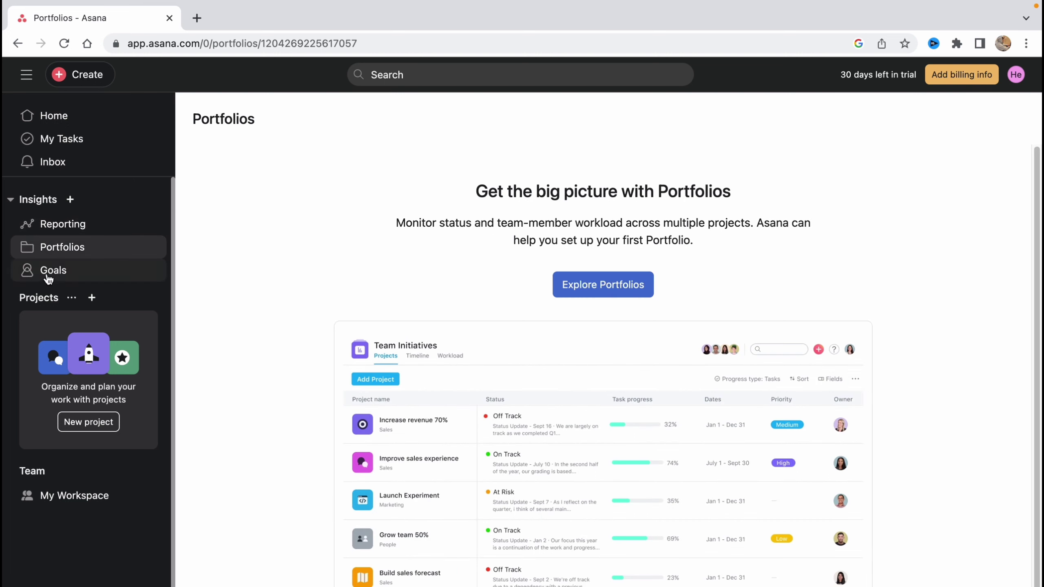
pyautogui.click(51, 272)
# Collapse the Insights section and start a new blank project
pyautogui.click(11, 201)
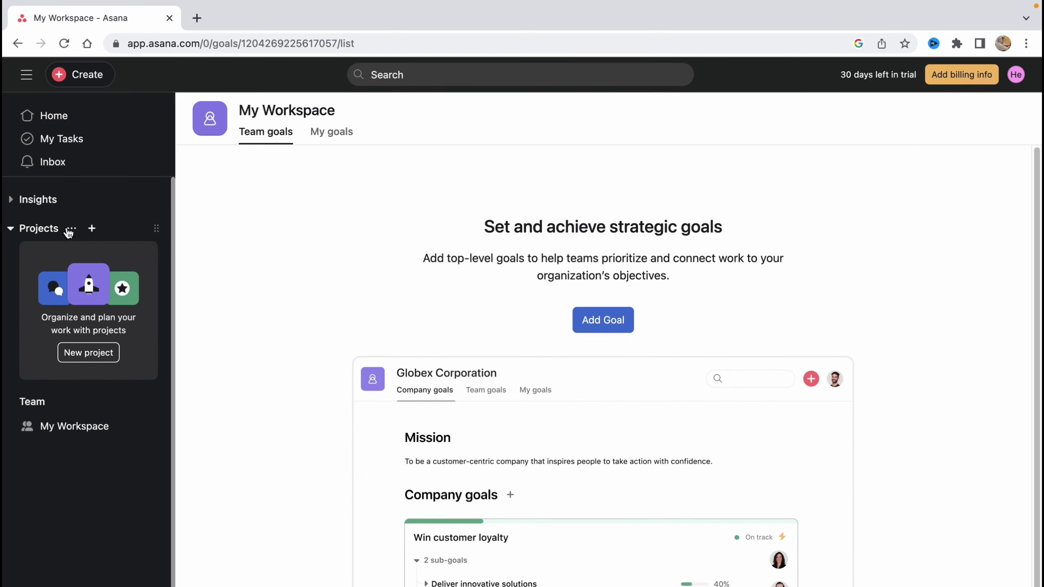
pyautogui.scroll(-1, 47, 239)
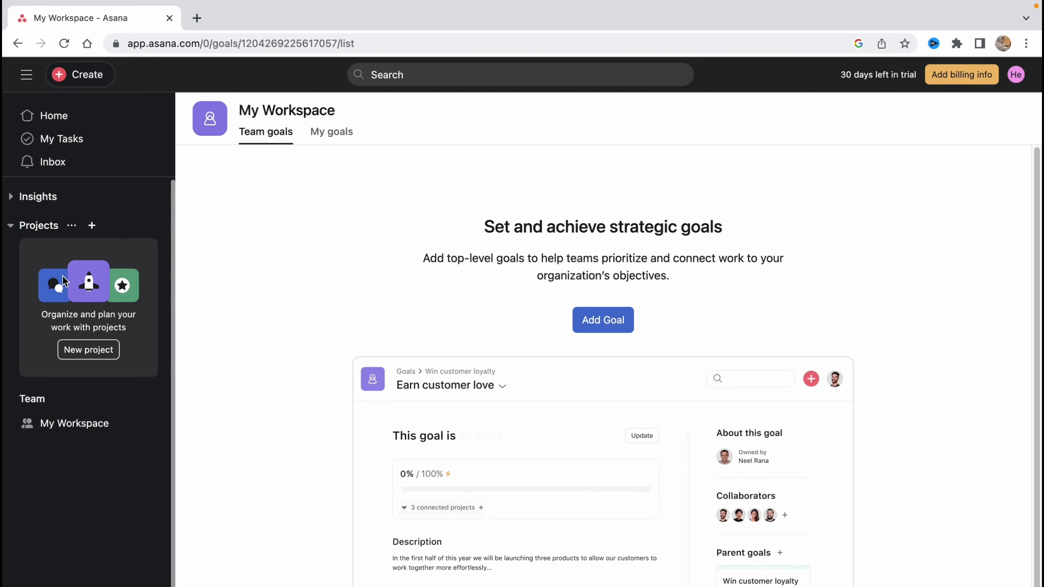
pyautogui.scroll(-1, 82, 329)
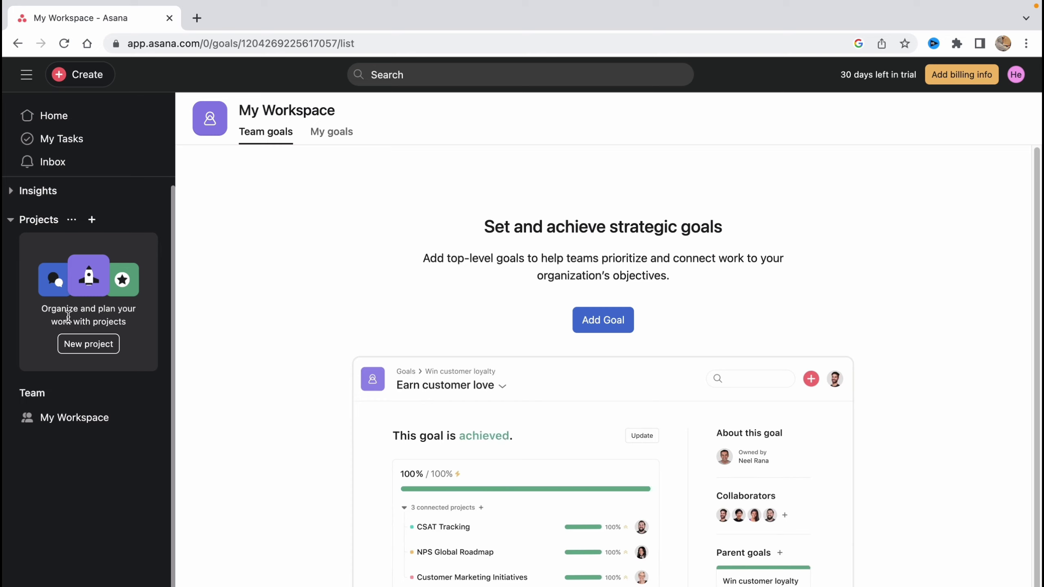
pyautogui.click(92, 220)
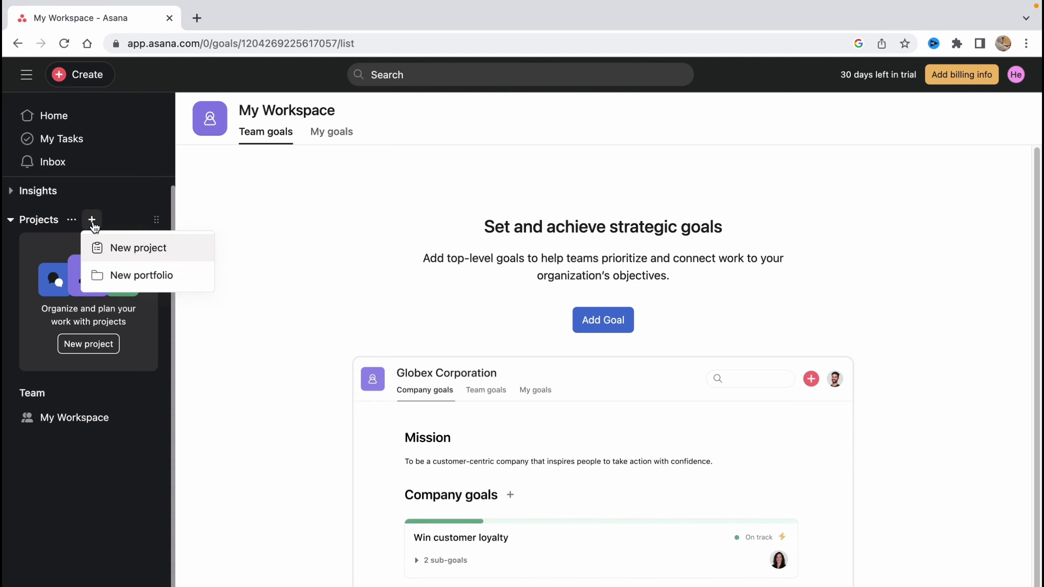
pyautogui.click(138, 248)
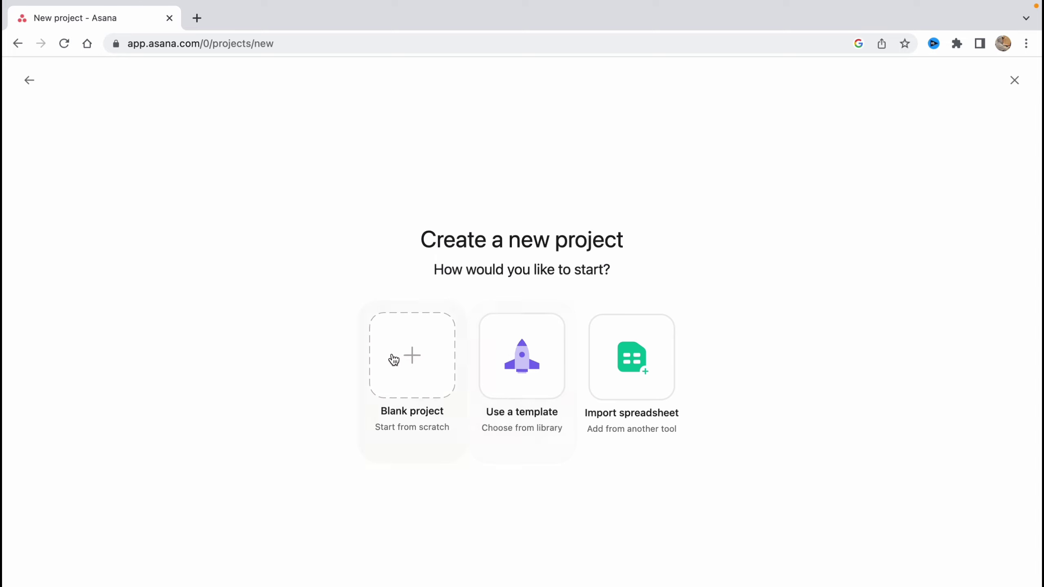
pyautogui.click(414, 366)
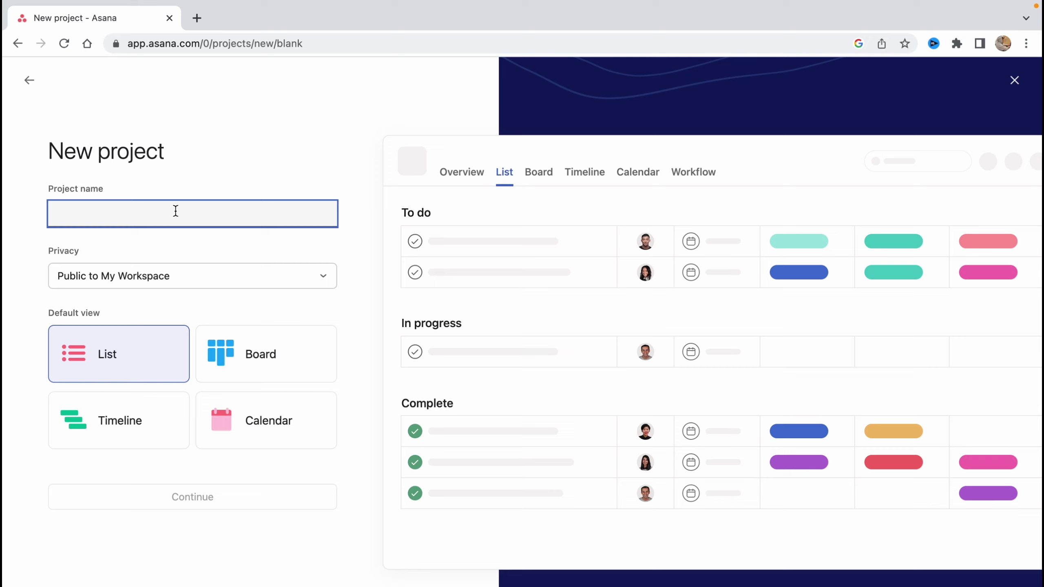
# Name the project Year and set its privacy to Private to project members
pyautogui.write('Year')
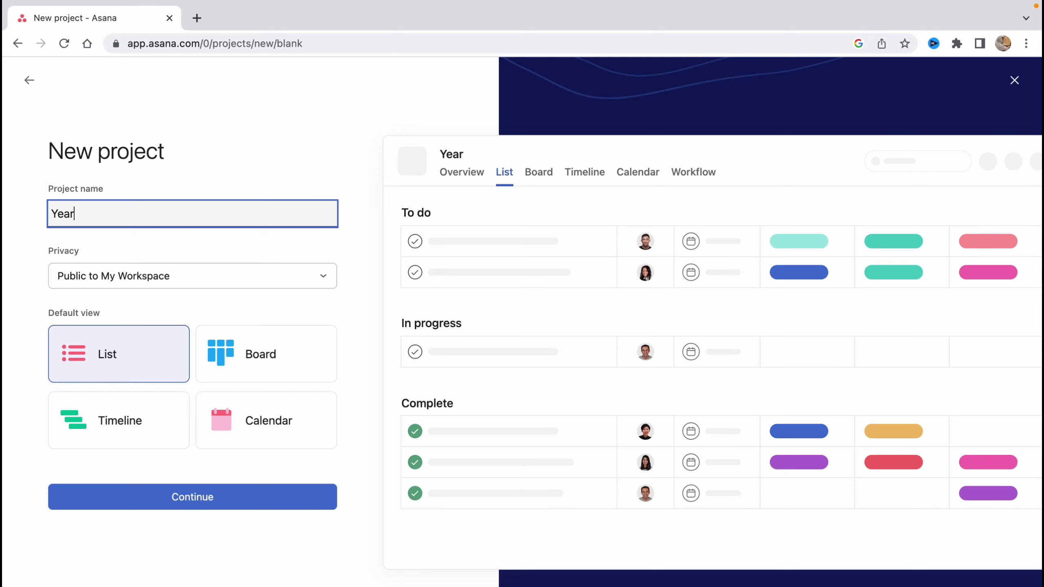
pyautogui.click(125, 288)
pyautogui.click(126, 332)
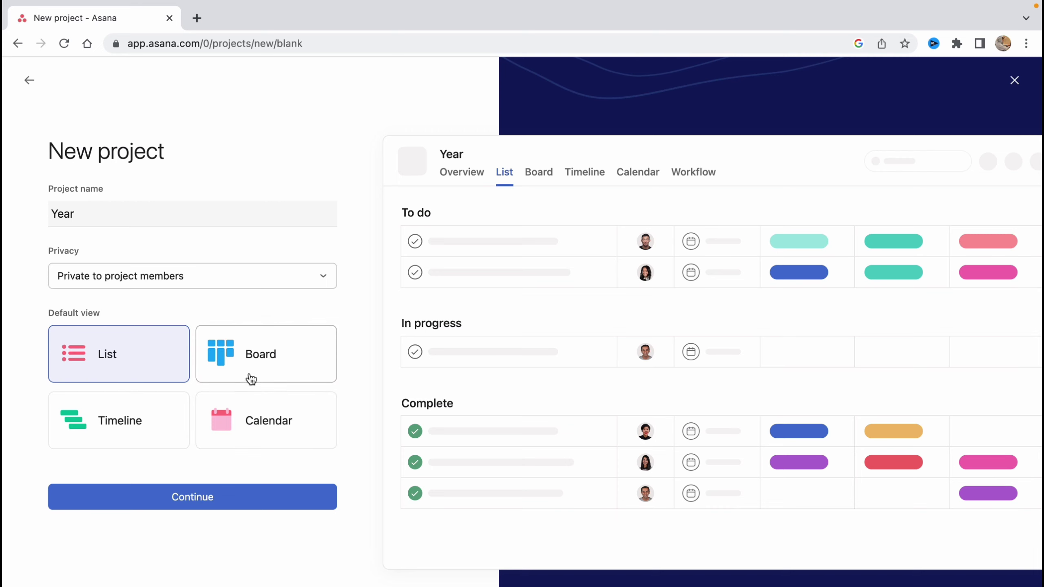
# Choose Board as the default view and create the project, opening it to start adding tasks
pyautogui.click(242, 348)
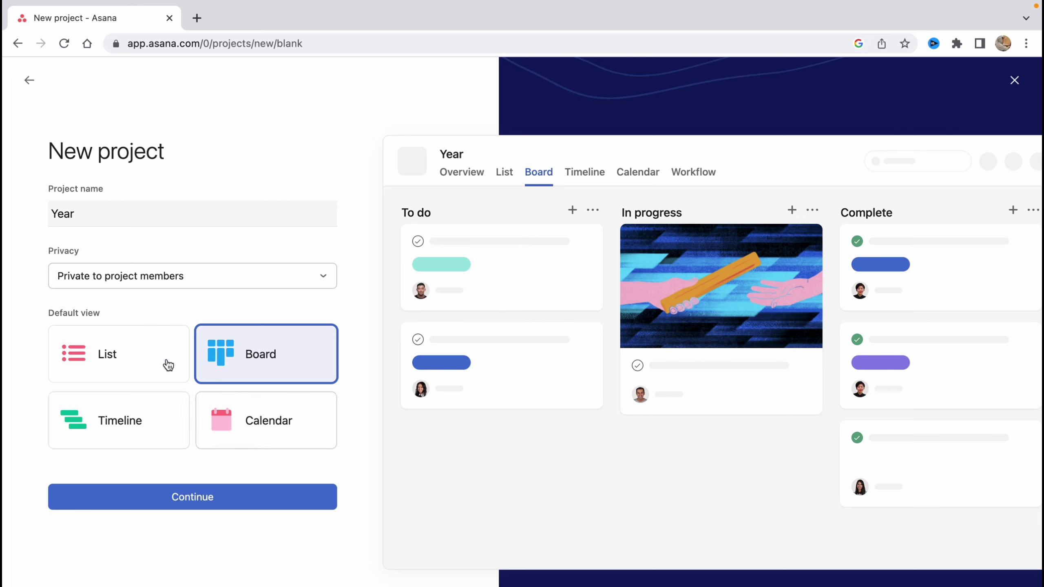
pyautogui.click(193, 499)
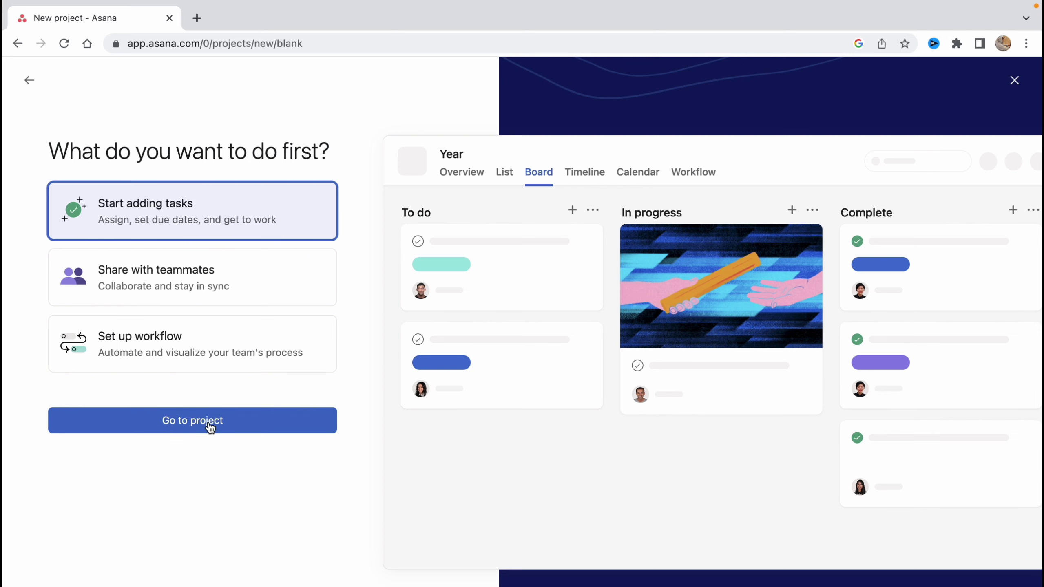
pyautogui.click(275, 427)
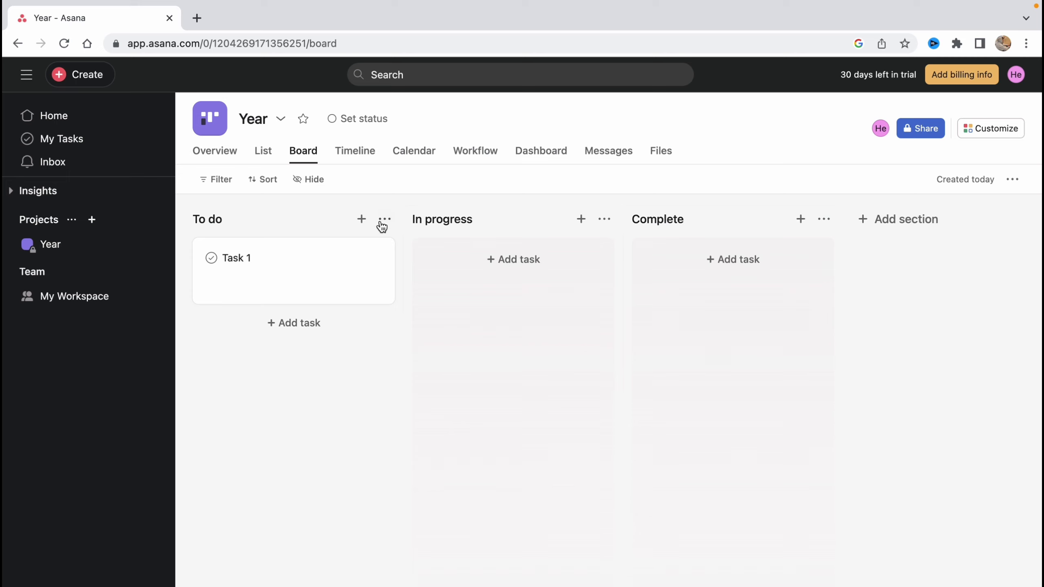
# Delete the Complete and In progress sections from the Year board
pyautogui.click(824, 219)
pyautogui.click(842, 329)
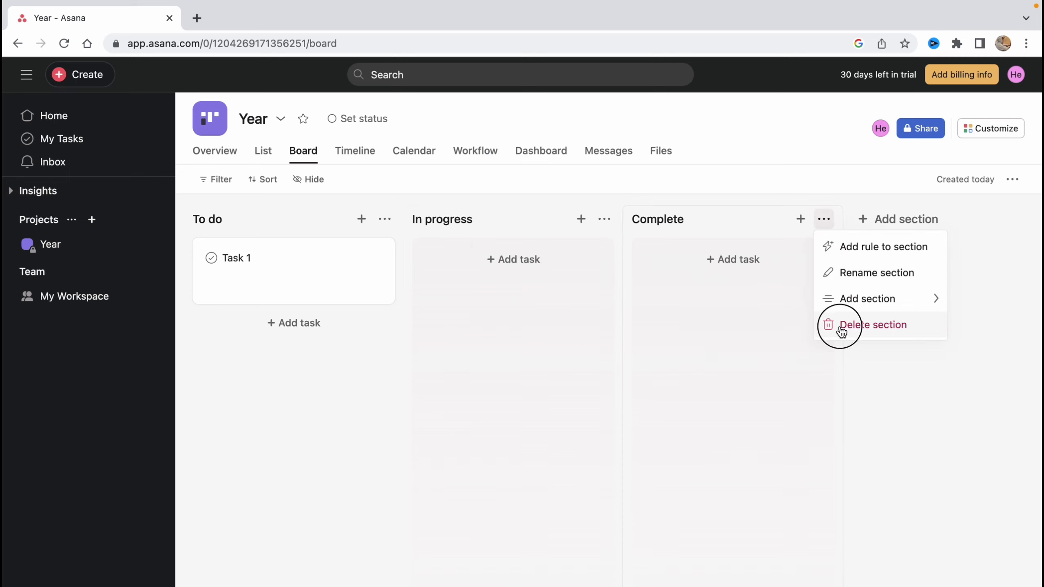
pyautogui.click(605, 218)
pyautogui.click(643, 325)
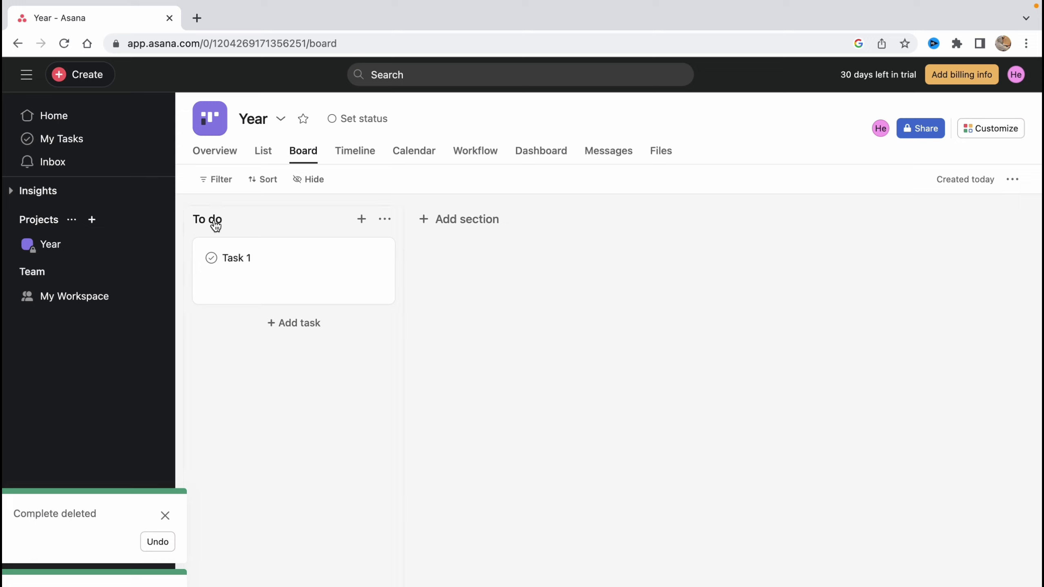
# Rename the To do section of the Year board as Income
pyautogui.click(216, 226)
pyautogui.moveTo(263, 220); pyautogui.dragTo(163, 217)
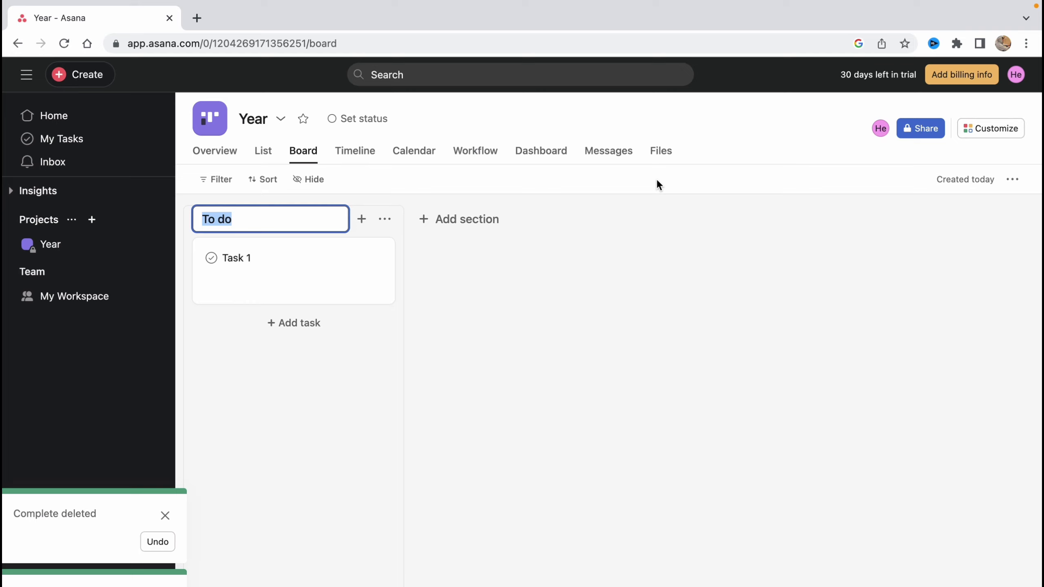
pyautogui.write('Income')
# Add two sections named Planned and Completed after the Income section
pyautogui.click(484, 212)
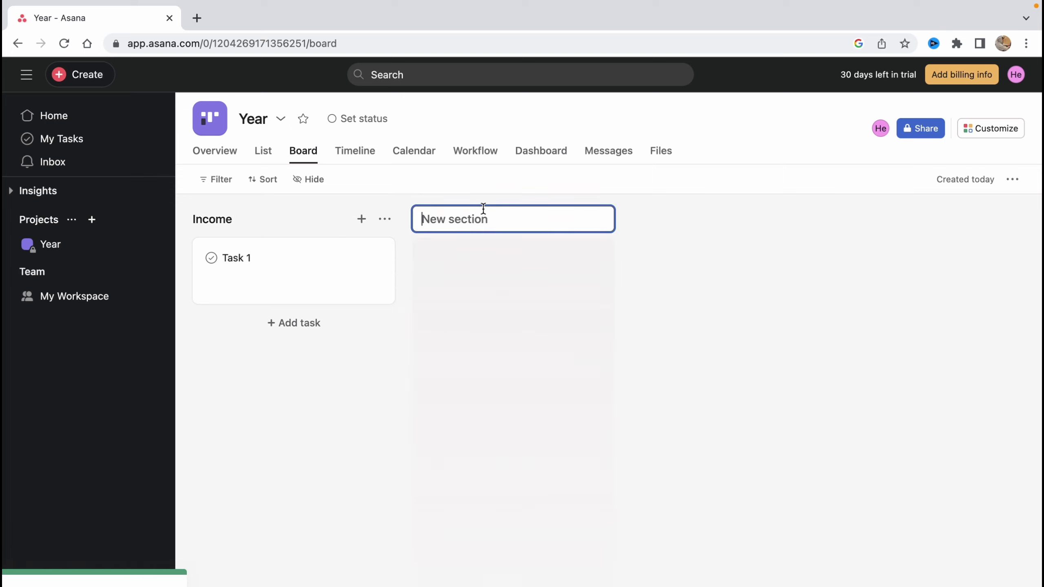
pyautogui.write('Planned')
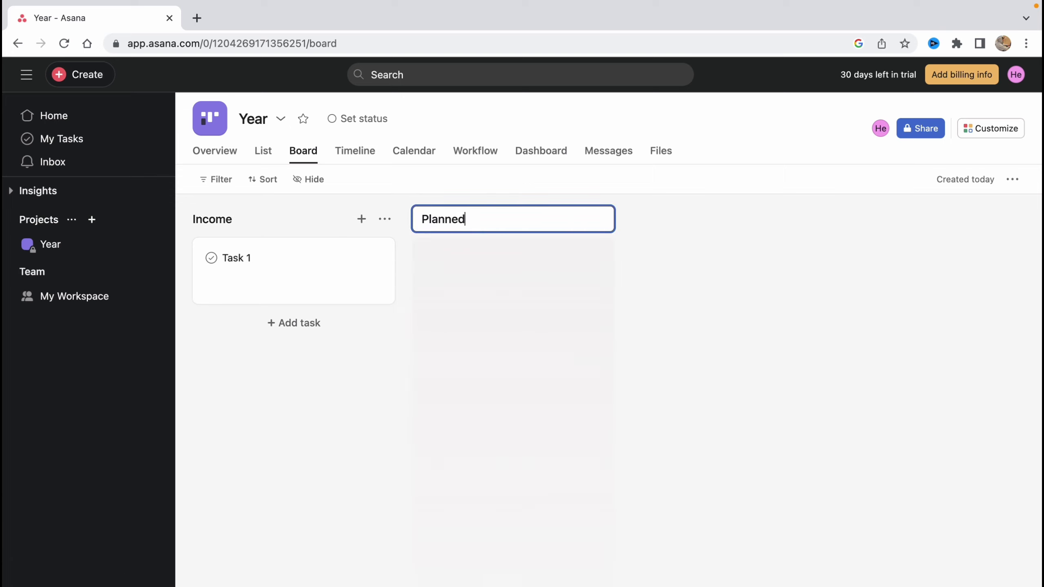
pyautogui.press('Return')
pyautogui.click(654, 216)
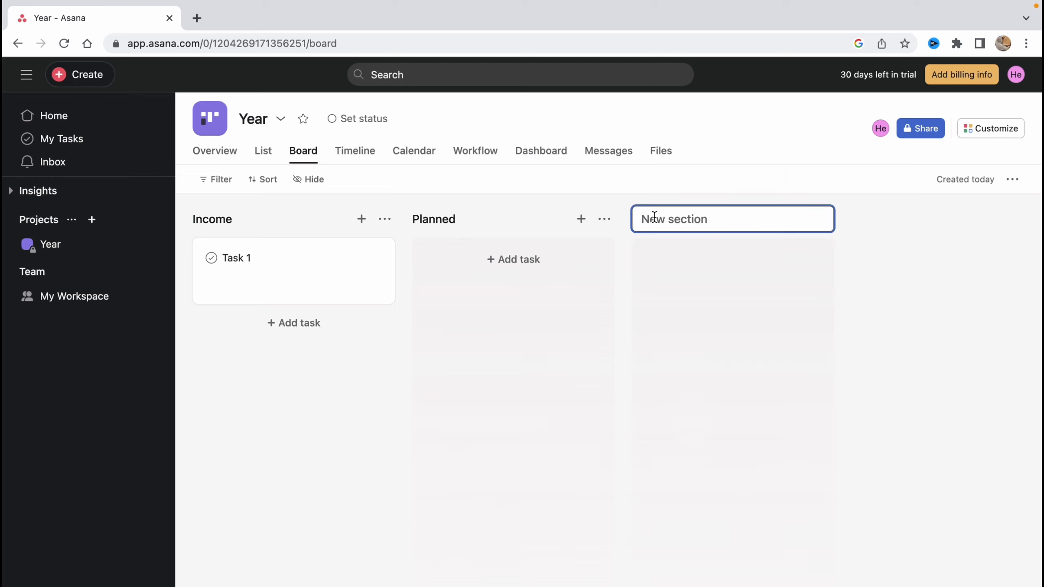
pyautogui.write('Completed')
pyautogui.press('Return')
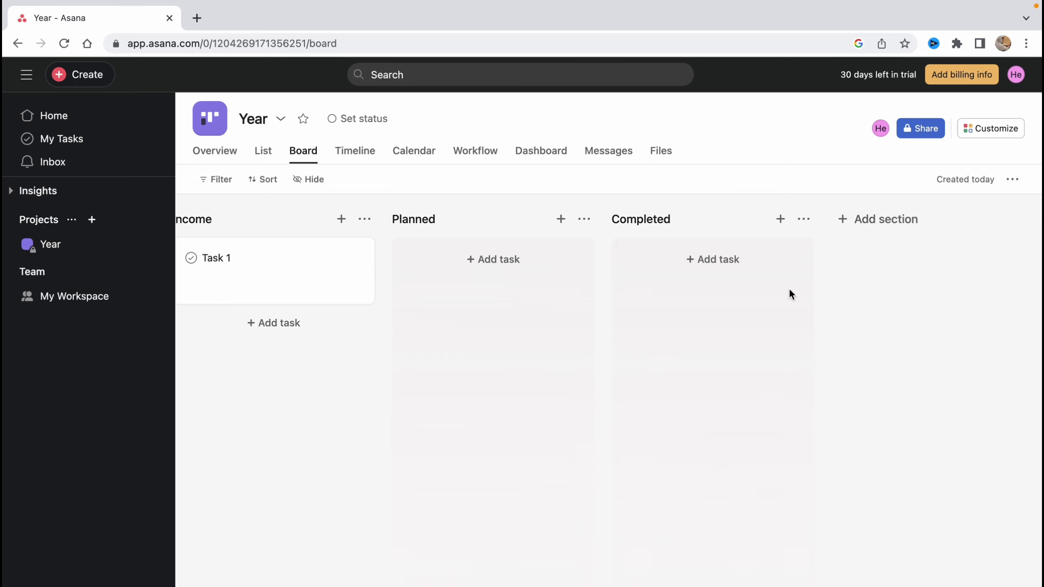
pyautogui.hscroll(-5, 719, 288)
pyautogui.click(46, 245)
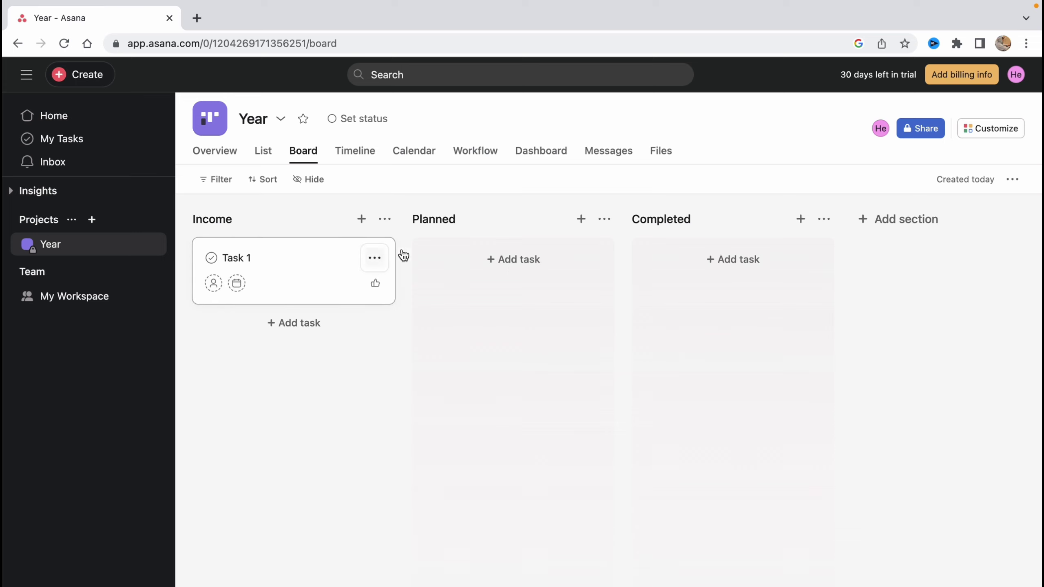
pyautogui.click(605, 219)
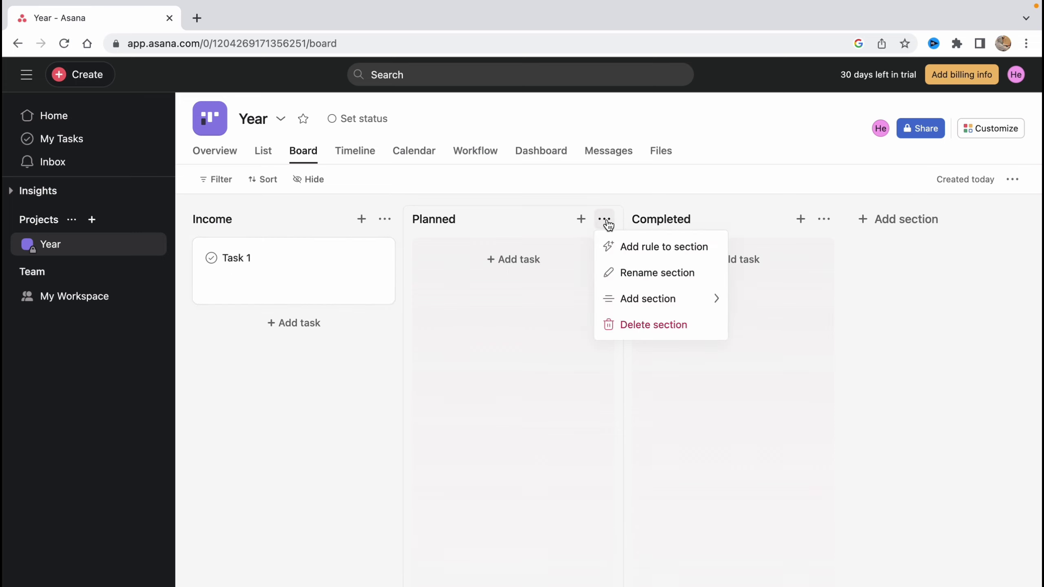
pyautogui.click(385, 221)
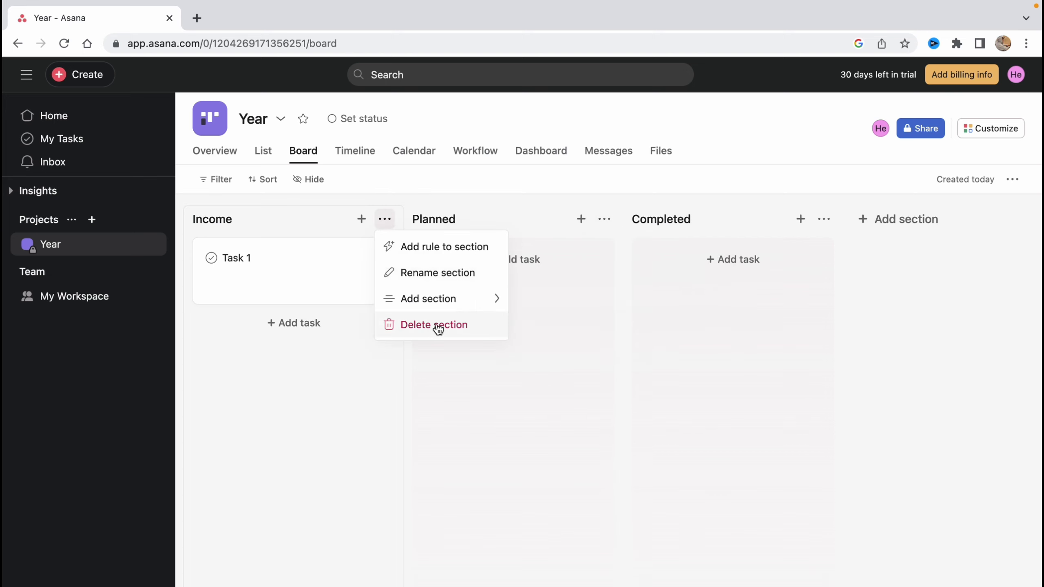
# Rename Task 1 in the Income section as Create Asana Project and close its details
pyautogui.click(281, 259)
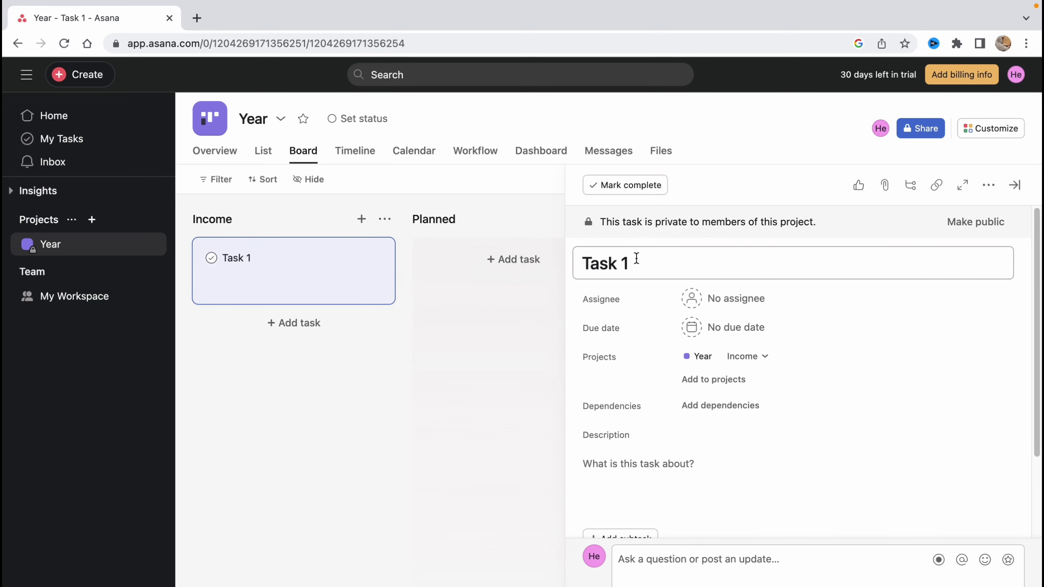
pyautogui.tripleClick(636, 258)
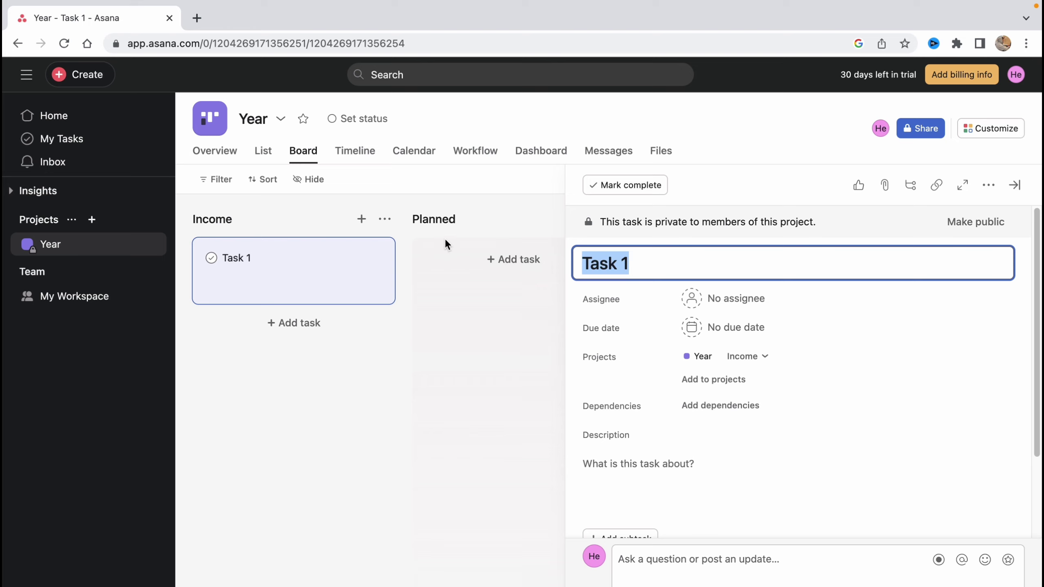
pyautogui.write('Create Asana')
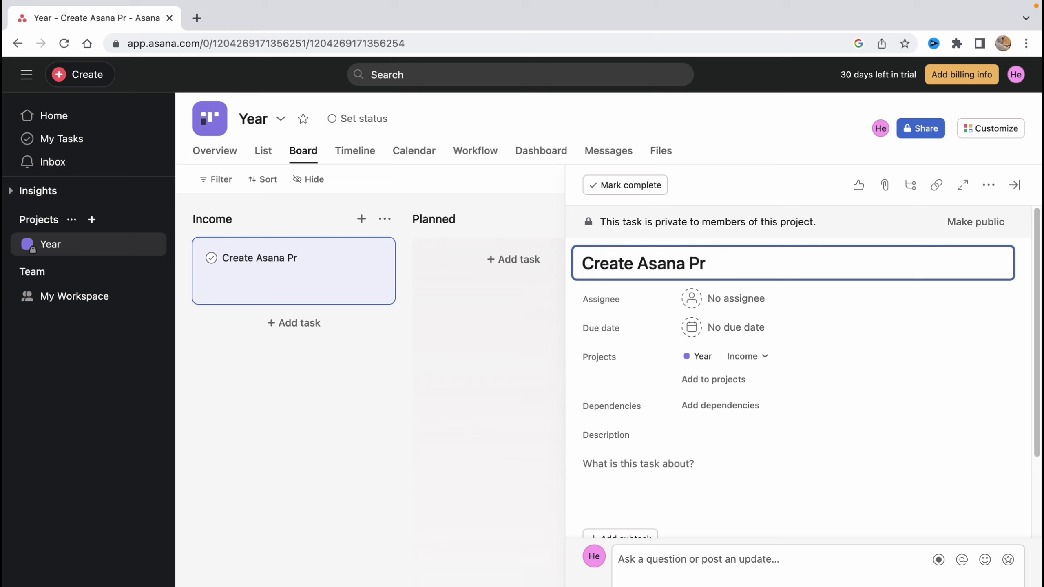
pyautogui.write(' Project')
pyautogui.click(406, 337)
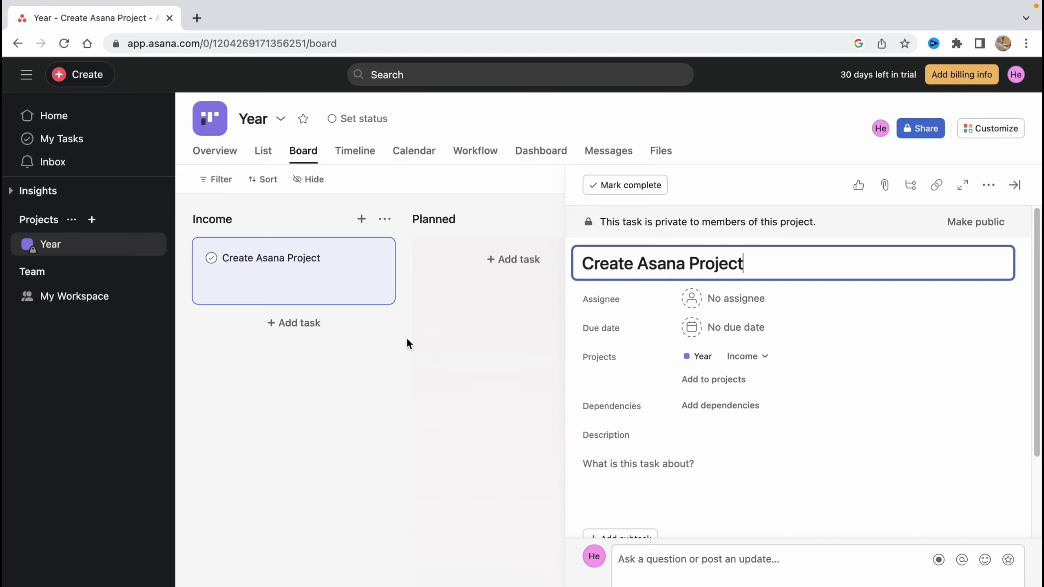
# Assign the Create Asana Project task to the account's own user and set its due date to today
pyautogui.click(277, 277)
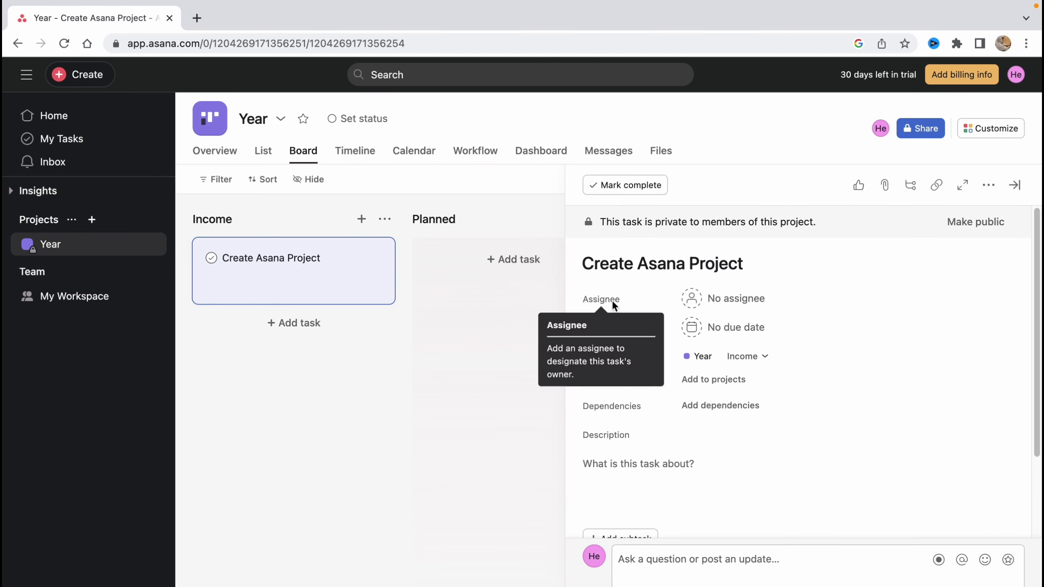
pyautogui.click(684, 302)
pyautogui.click(694, 328)
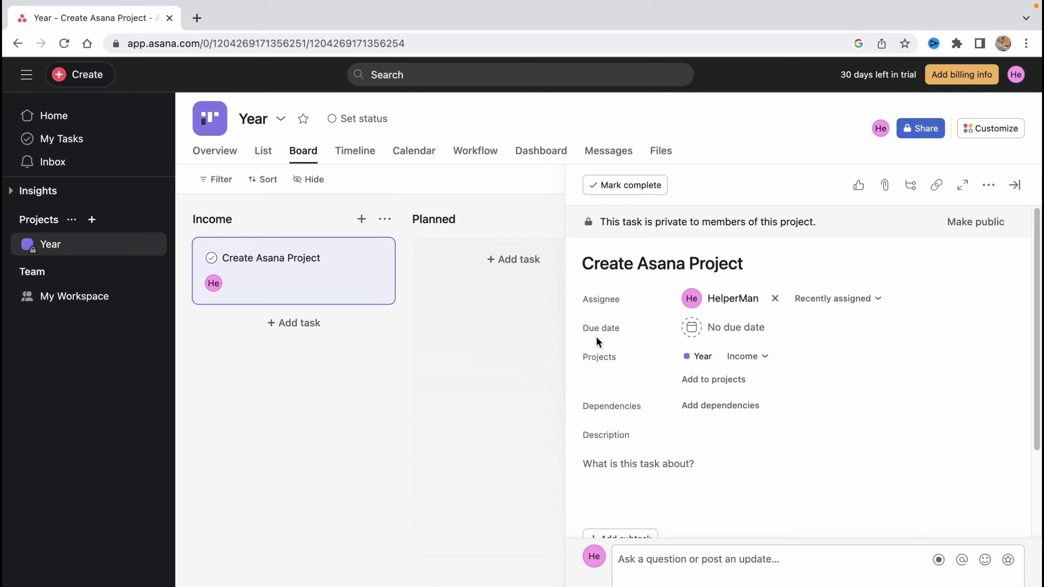
pyautogui.click(692, 327)
pyautogui.click(723, 524)
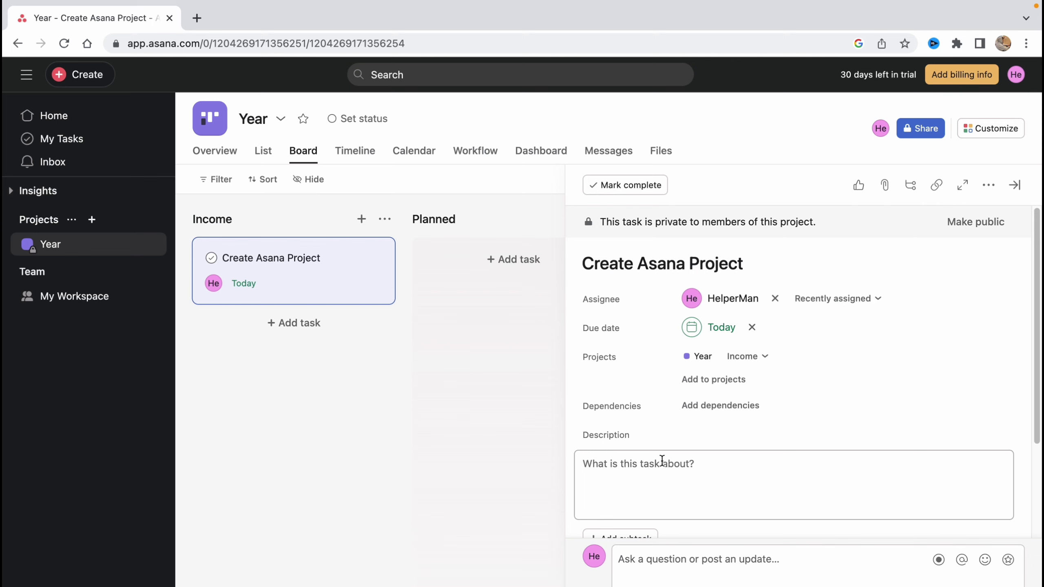
# Move the Create Asana Project task from the Income section to Planned and close its details
pyautogui.scroll(-2, 646, 459)
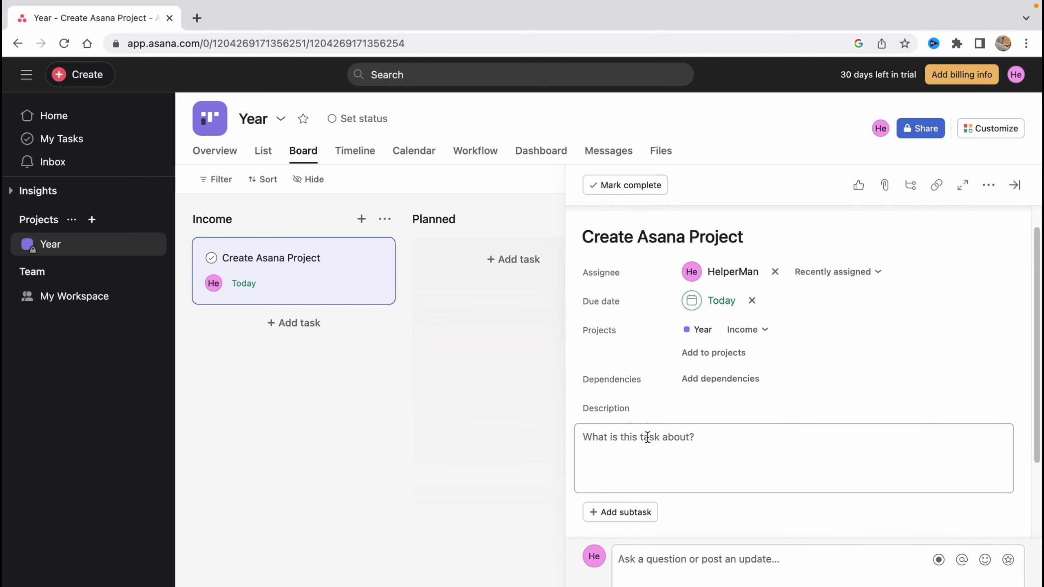
pyautogui.scroll(-4, 647, 437)
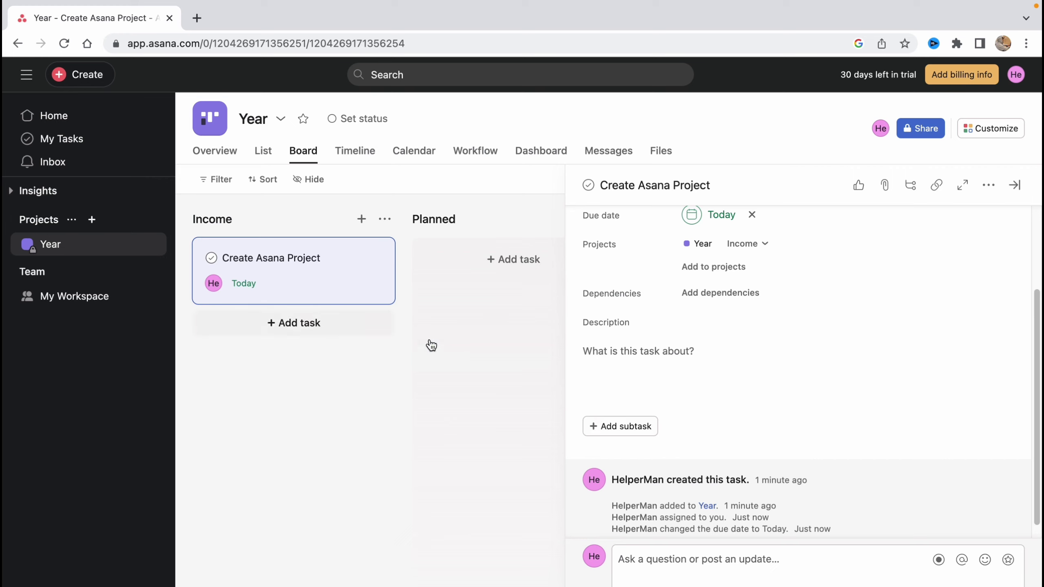
pyautogui.scroll(4, 737, 405)
pyautogui.moveTo(336, 261); pyautogui.dragTo(373, 273)
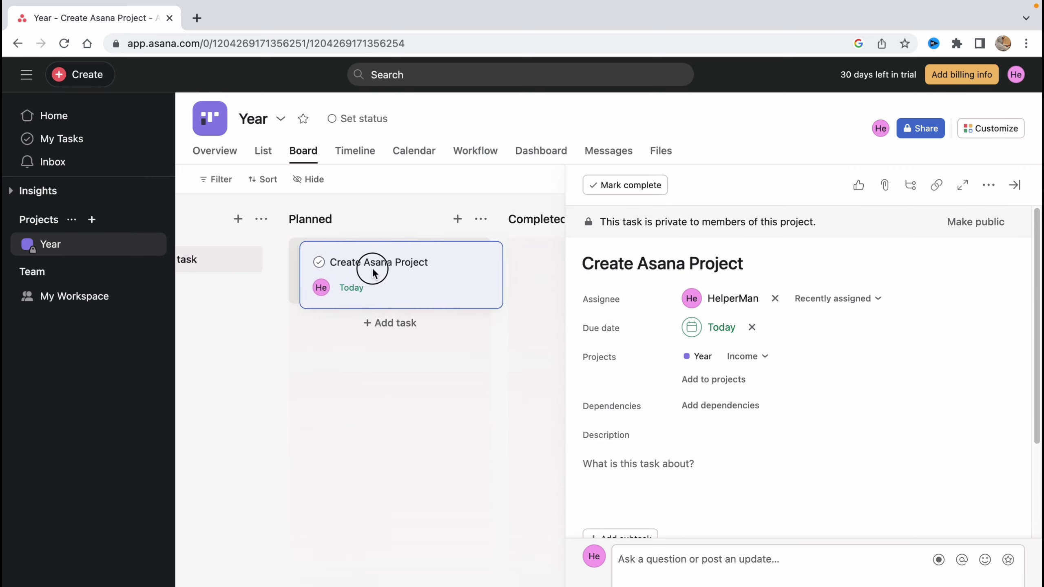
pyautogui.click(388, 208)
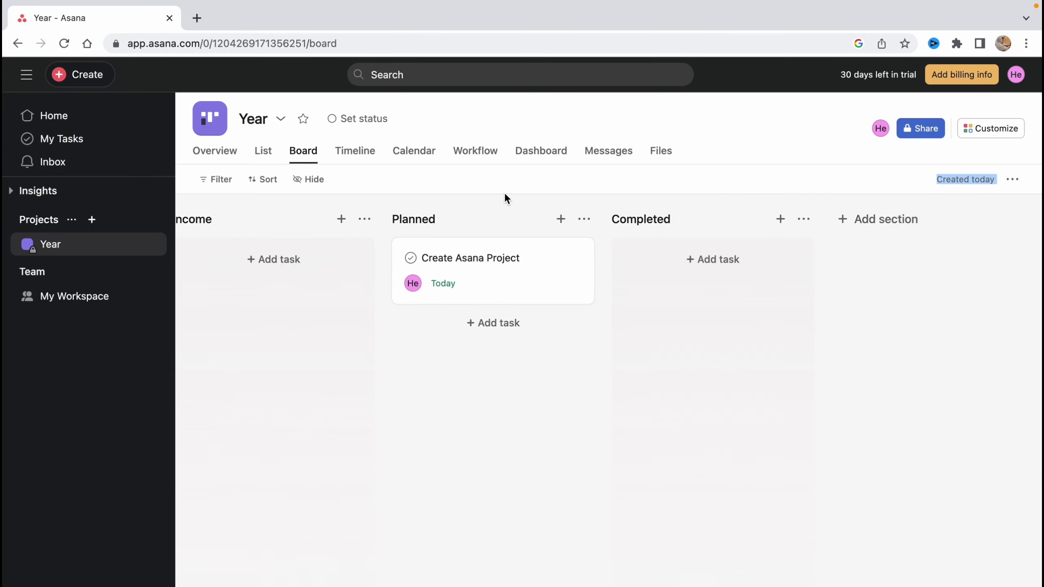
pyautogui.hotkey('alt', 'Left')
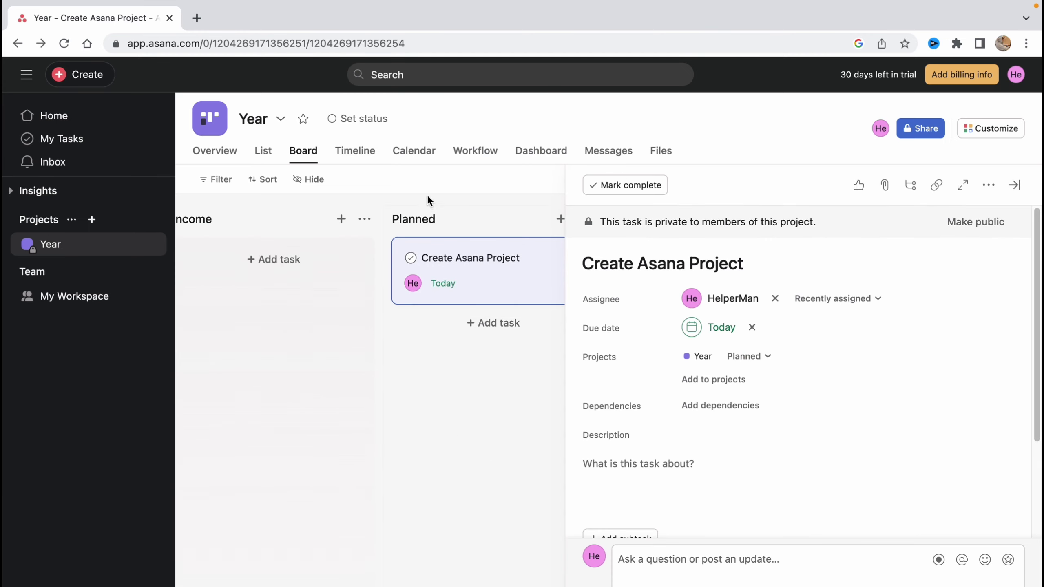
pyautogui.click(428, 197)
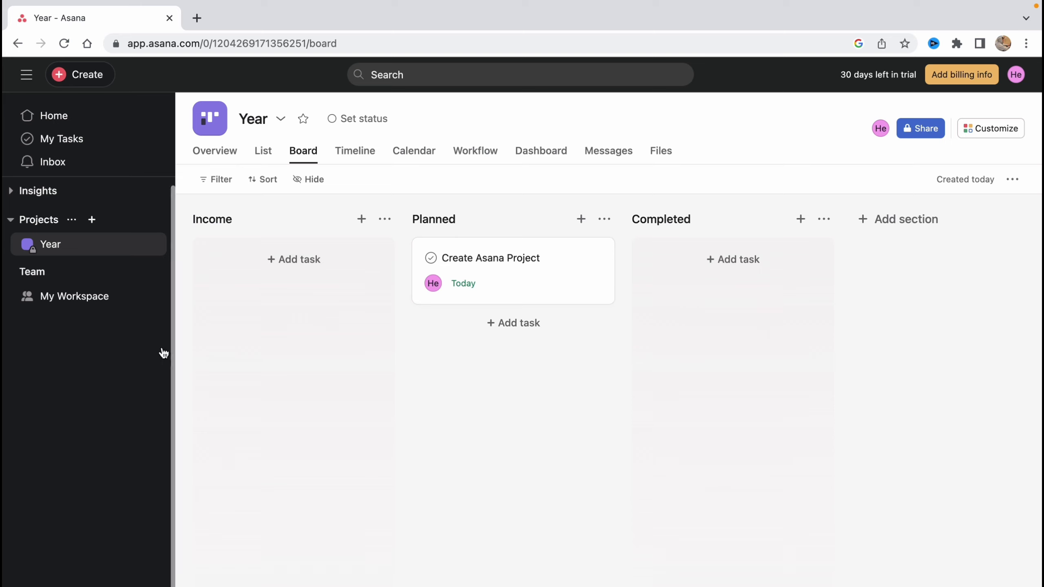
# Start a new blank project named Month and set its privacy to Private to project members
pyautogui.click(92, 223)
pyautogui.click(118, 247)
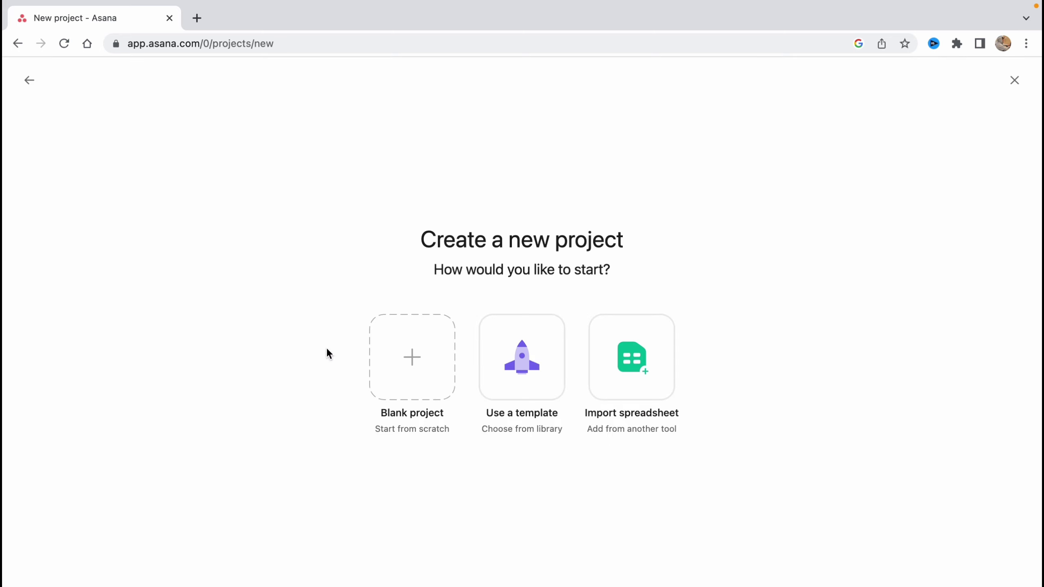
pyautogui.click(414, 375)
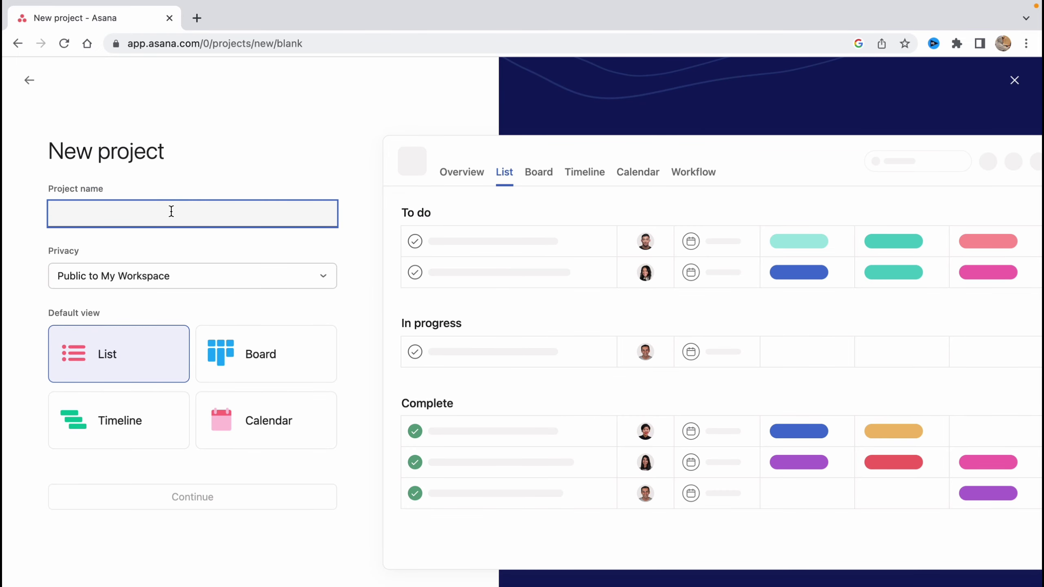
pyautogui.write('Month')
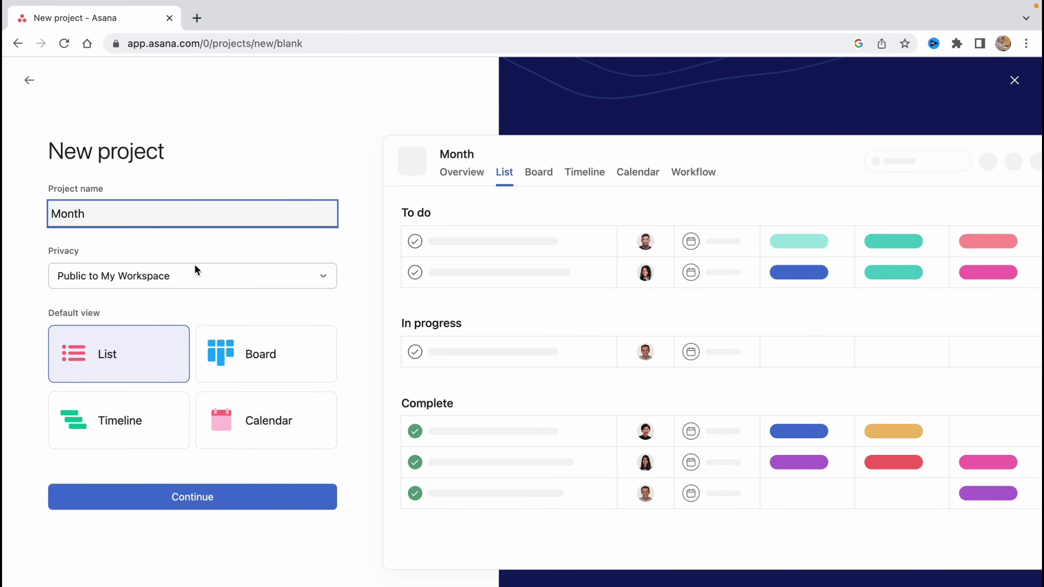
pyautogui.click(194, 271)
pyautogui.click(123, 330)
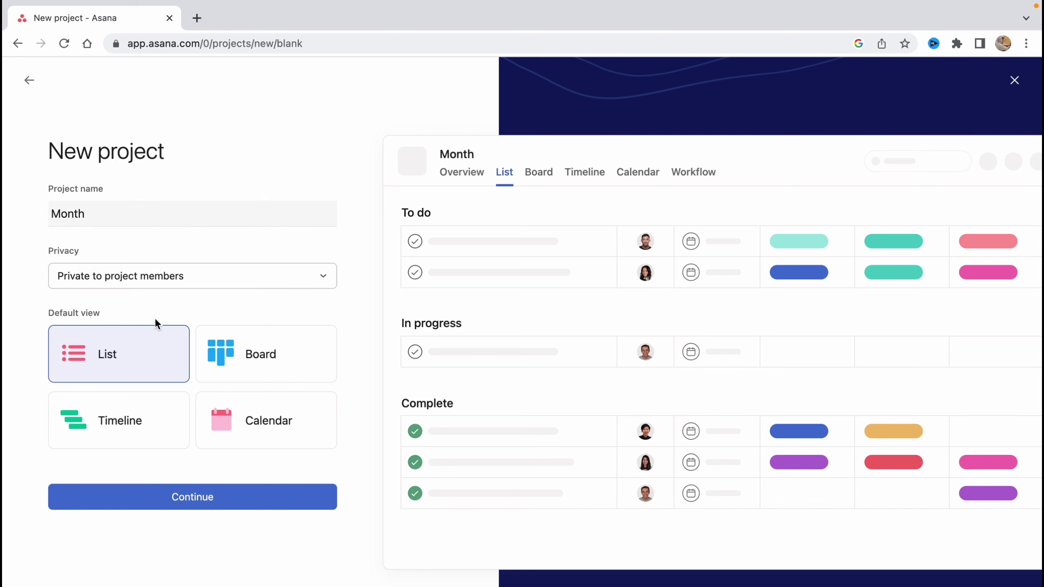
# Choose Board as the default view for the Month project and open it to start adding tasks
pyautogui.click(252, 360)
pyautogui.click(210, 497)
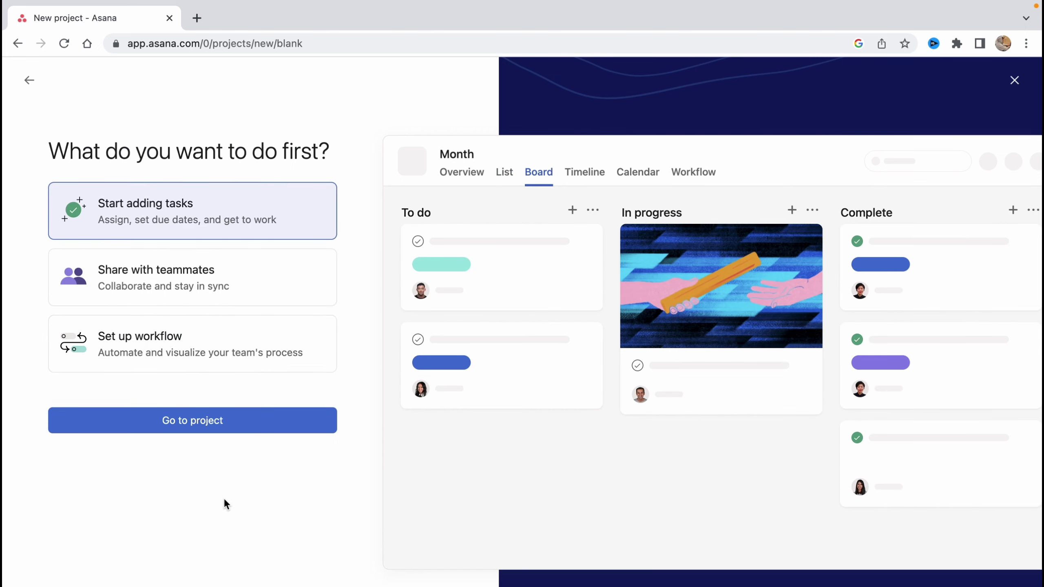
pyautogui.click(289, 425)
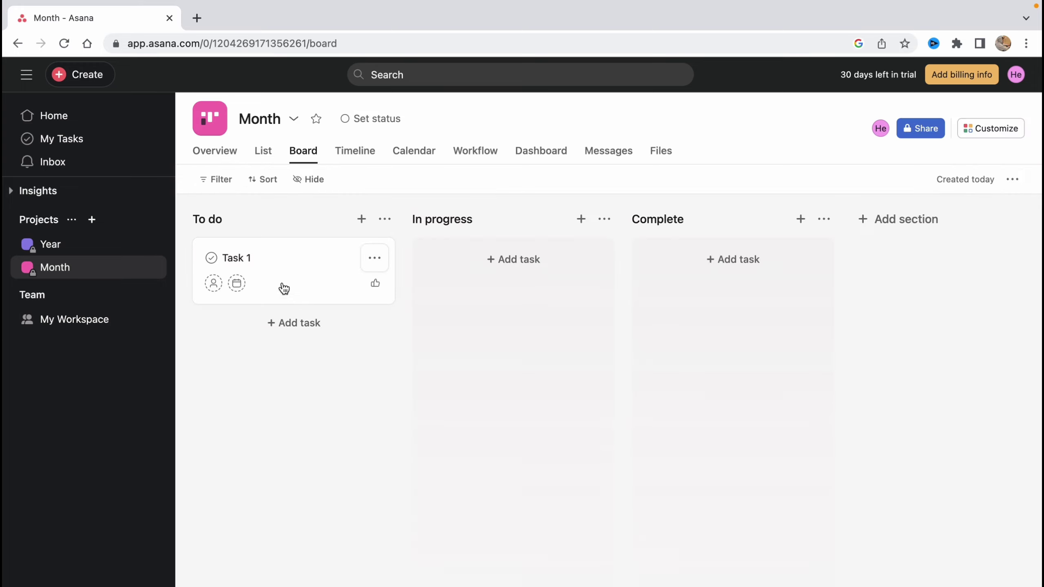
# Delete the Complete and In progress sections from the Month board
pyautogui.click(824, 219)
pyautogui.click(839, 325)
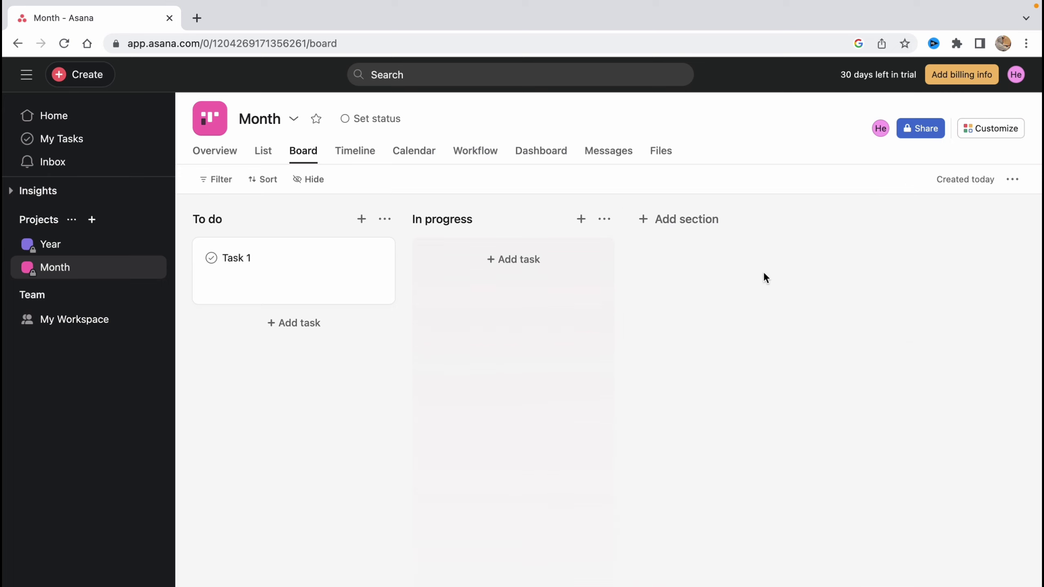
pyautogui.click(605, 219)
pyautogui.click(645, 329)
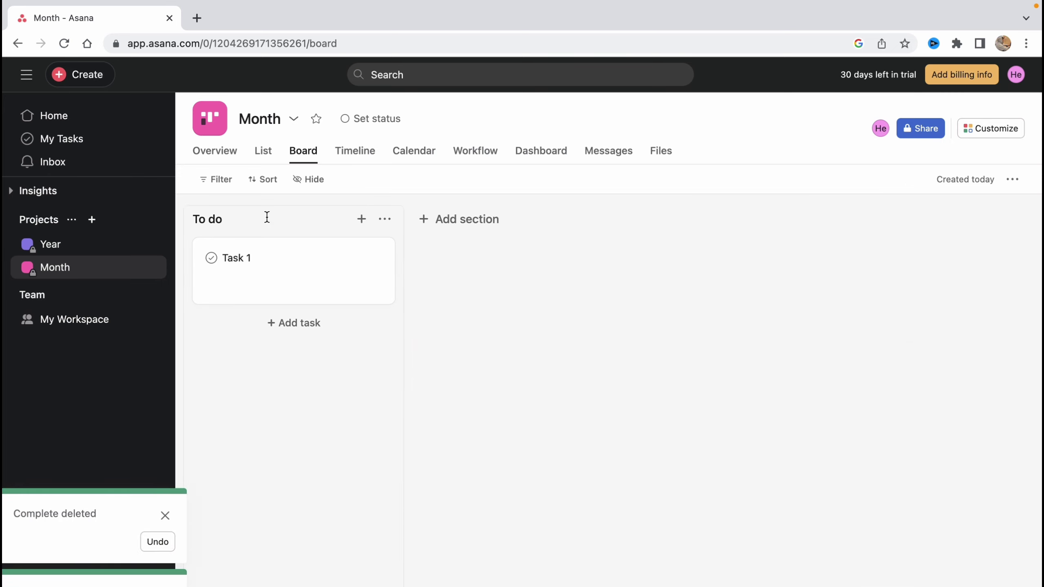
# Add three sections named Planned, Today and Completed to the Month board
pyautogui.click(282, 221)
pyautogui.click(440, 224)
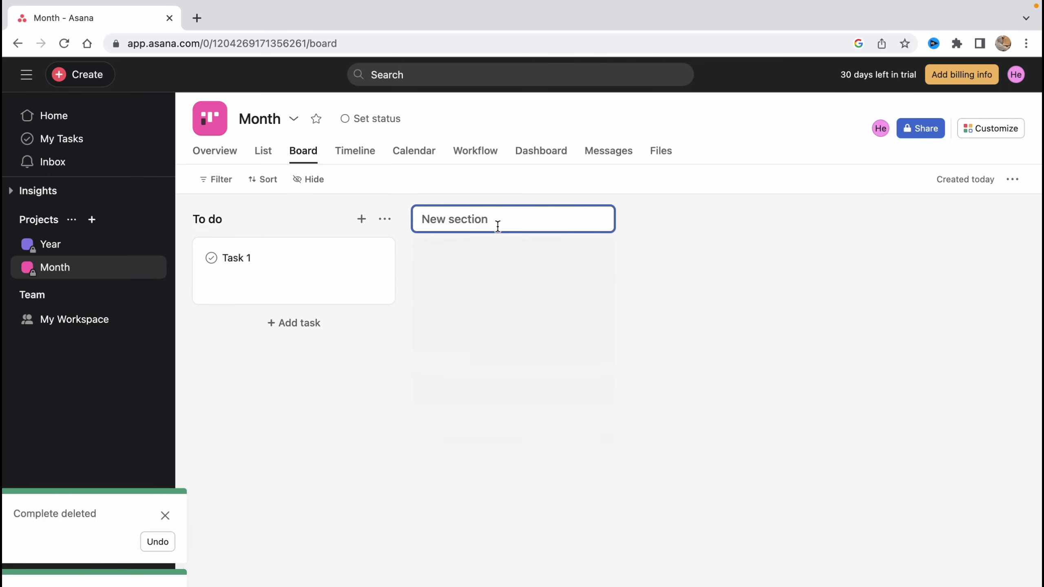
pyautogui.write('Planned')
pyautogui.press('Return')
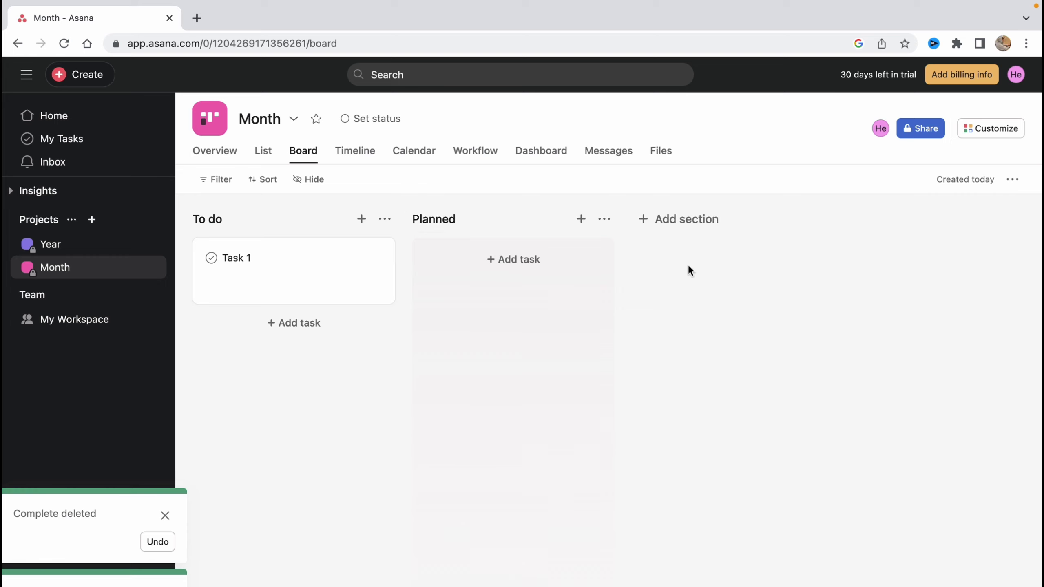
pyautogui.click(658, 219)
pyautogui.write('Today')
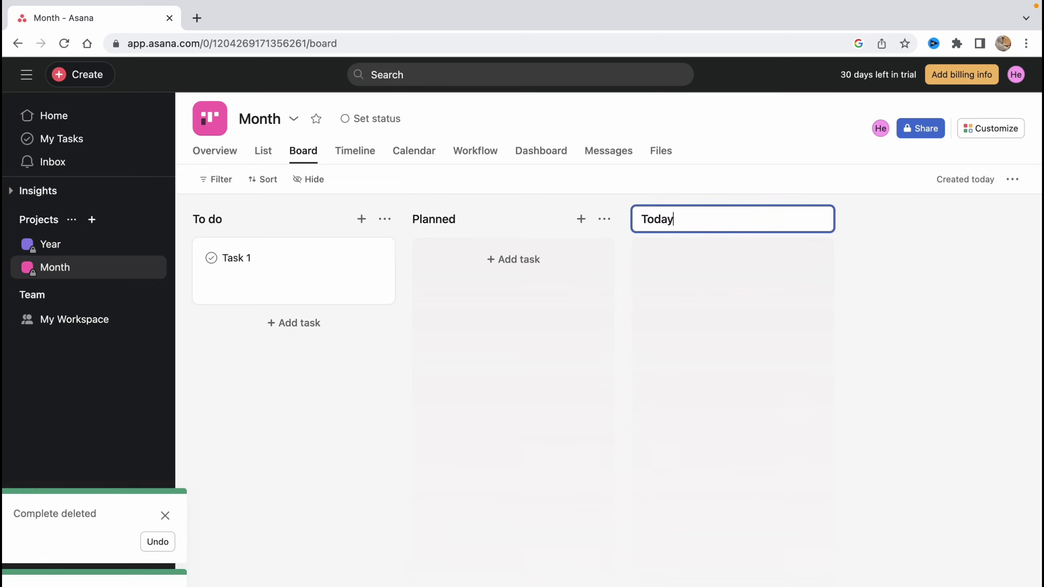
pyautogui.press('Return')
pyautogui.write('Completed')
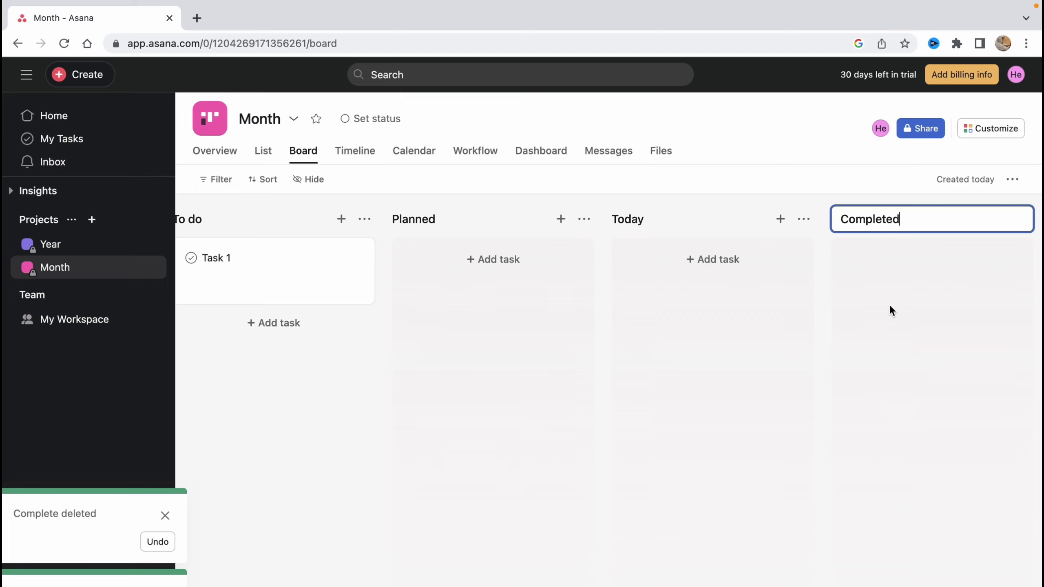
pyautogui.click(889, 304)
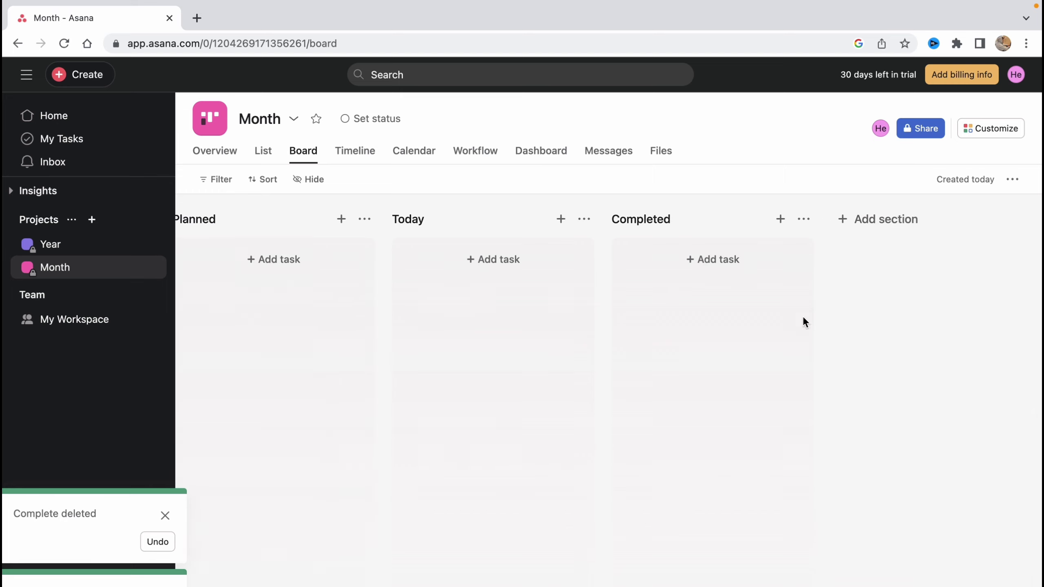
# Add the Year board's Create Asana Project task to the Month project's Planned section and remove it from the Year project
pyautogui.click(48, 245)
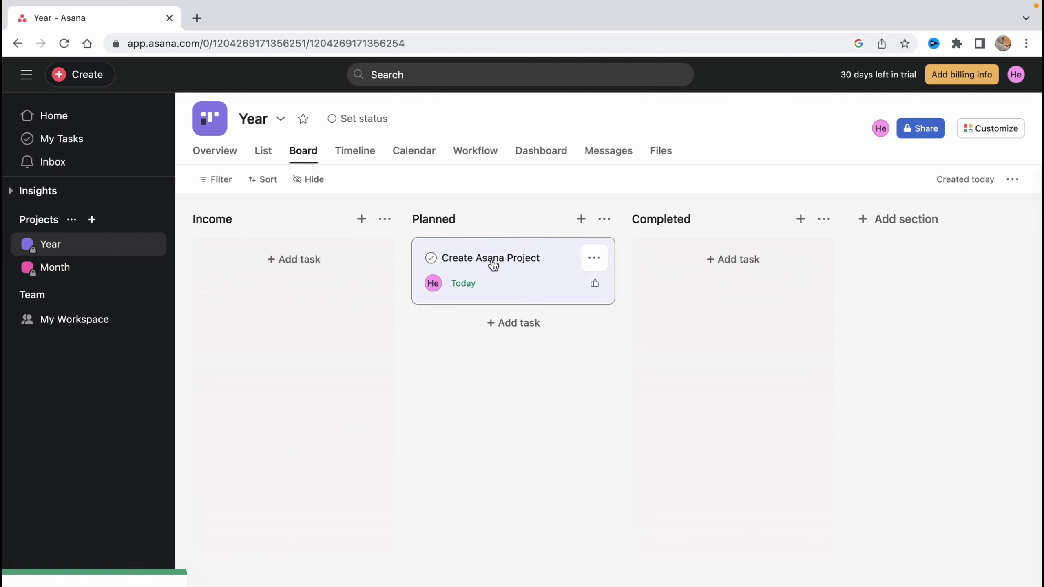
pyautogui.click(493, 263)
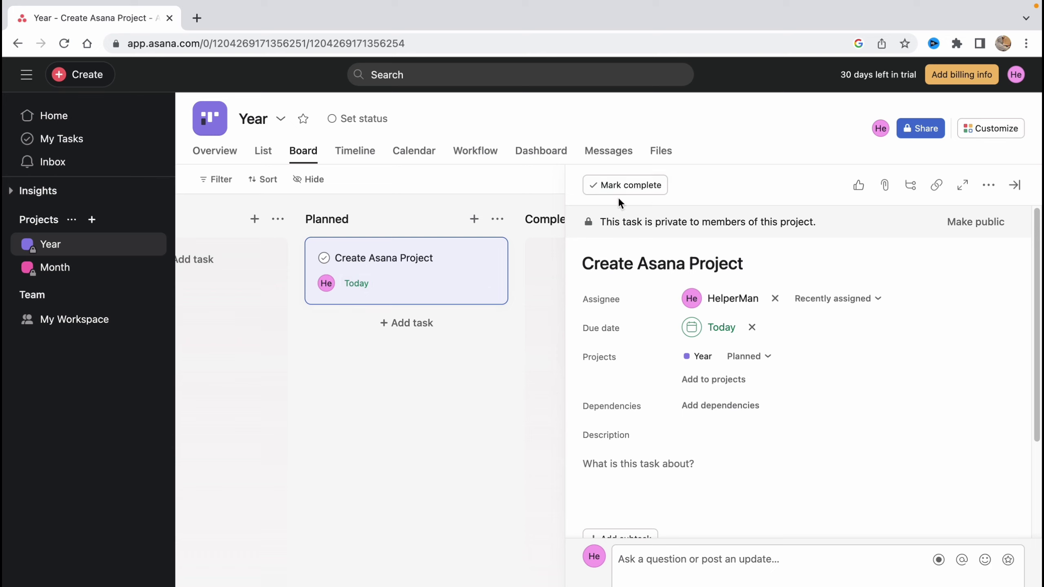
pyautogui.click(713, 381)
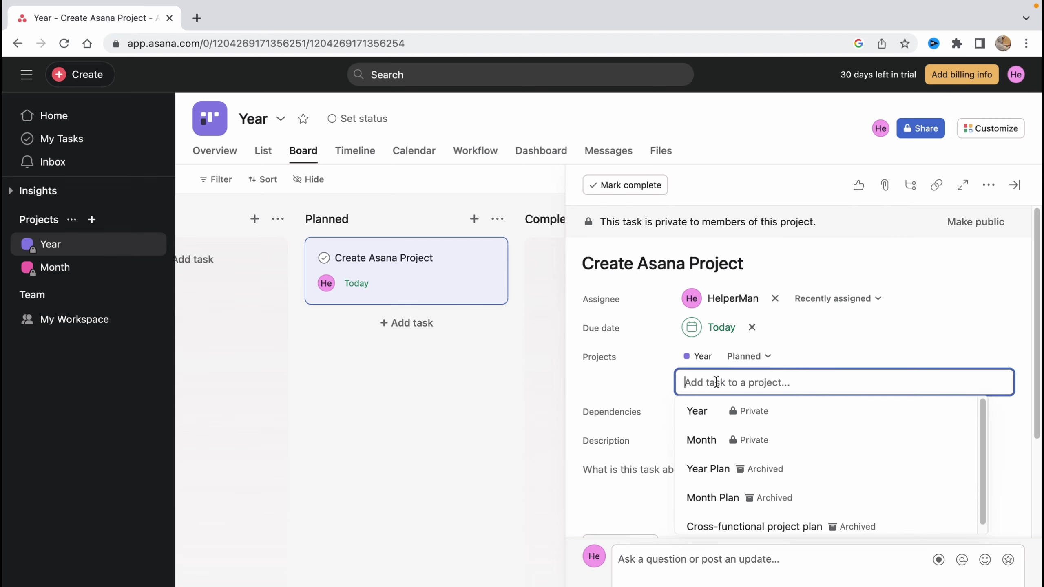
pyautogui.click(710, 442)
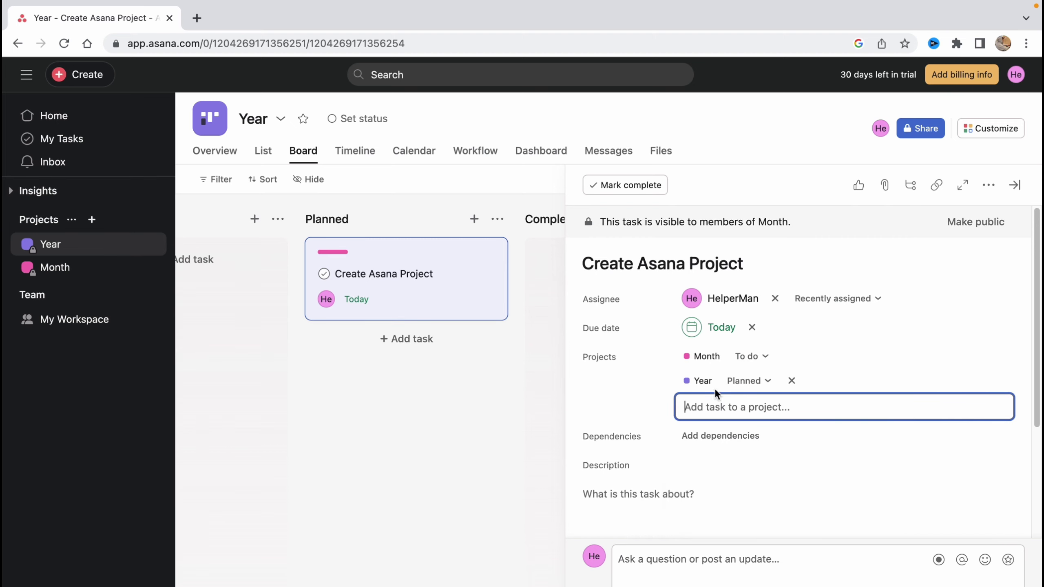
pyautogui.click(750, 364)
pyautogui.click(704, 407)
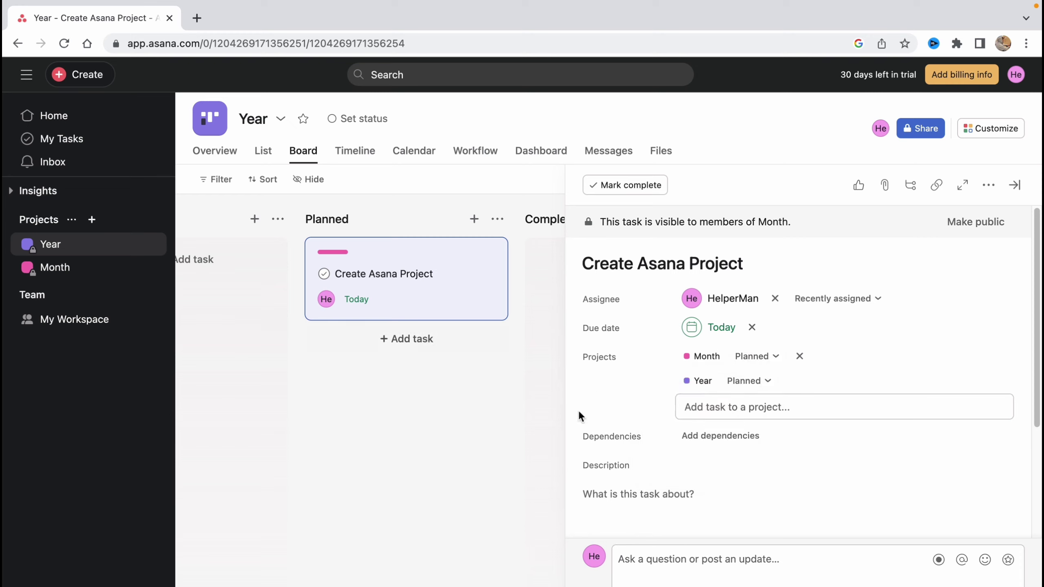
pyautogui.click(793, 381)
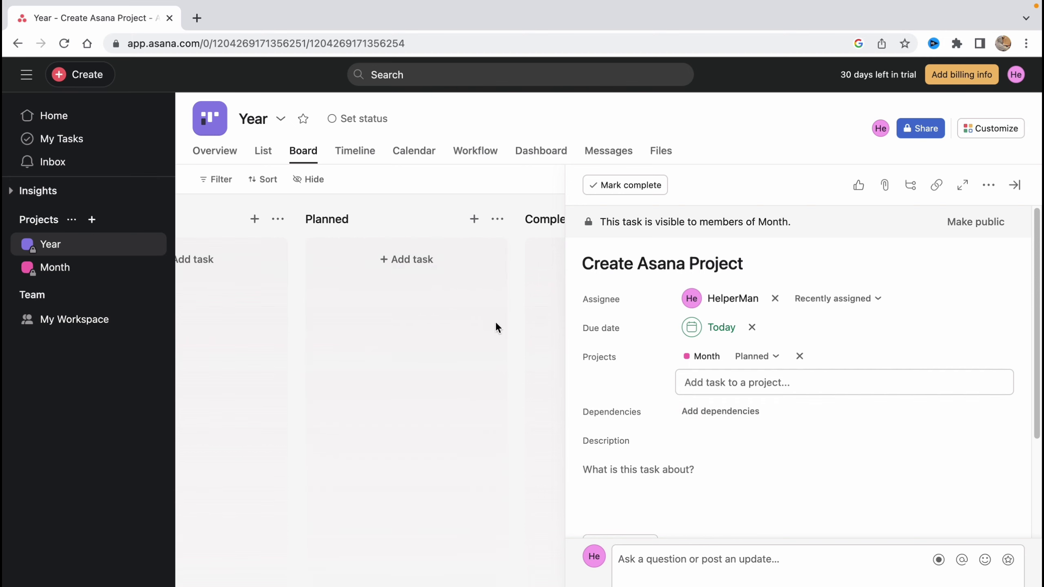
# On the Month board, delete Task 1 from To do and move the Create Asana Project task from Planned to Today
pyautogui.click(60, 267)
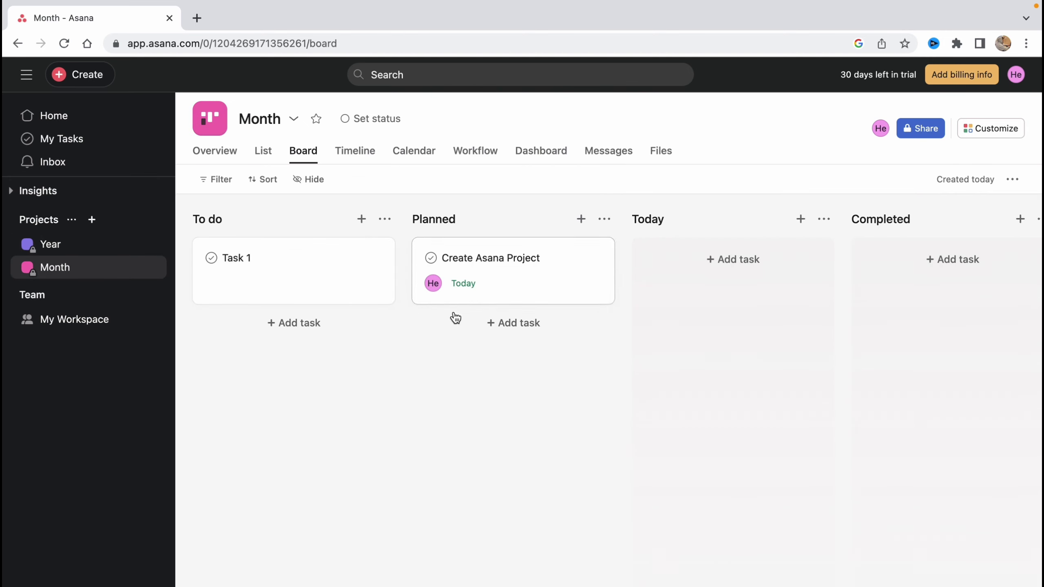
pyautogui.click(374, 258)
pyautogui.click(408, 569)
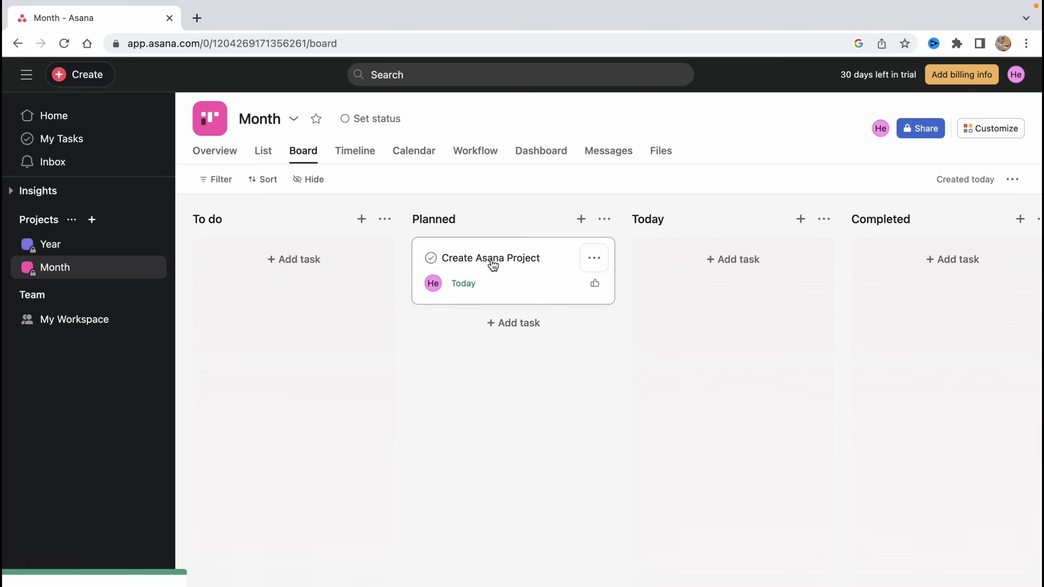
pyautogui.moveTo(490, 266); pyautogui.dragTo(625, 315)
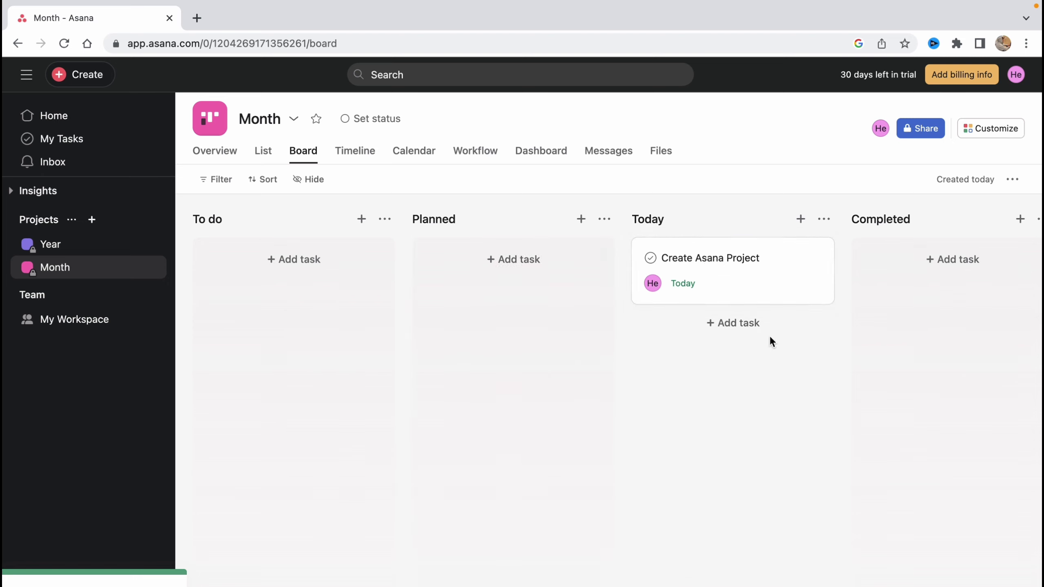
# Check the Year board, return to Month, and move the Create Asana Project task to Completed after marking it complete
pyautogui.click(48, 246)
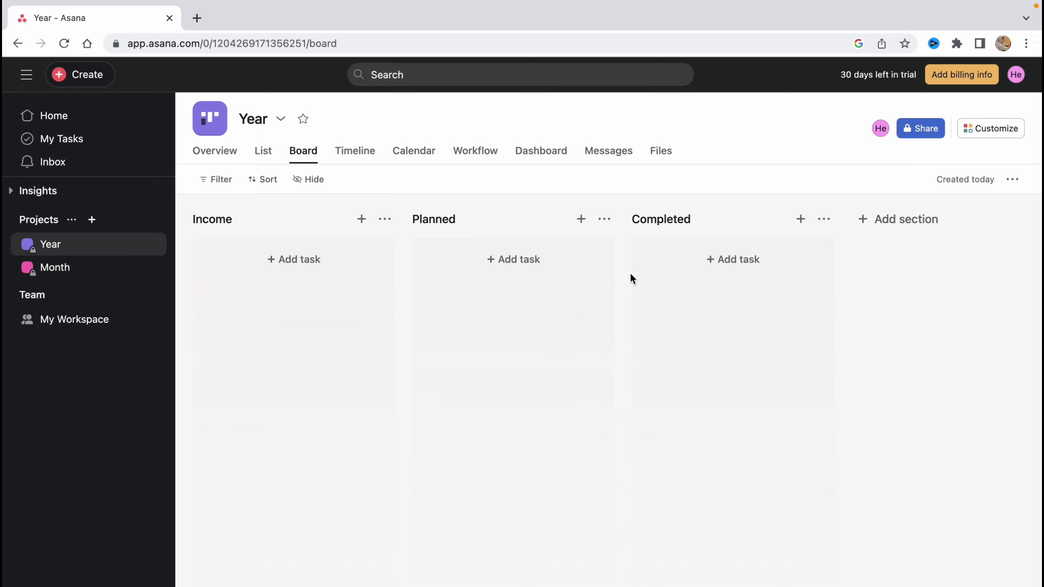
pyautogui.click(62, 269)
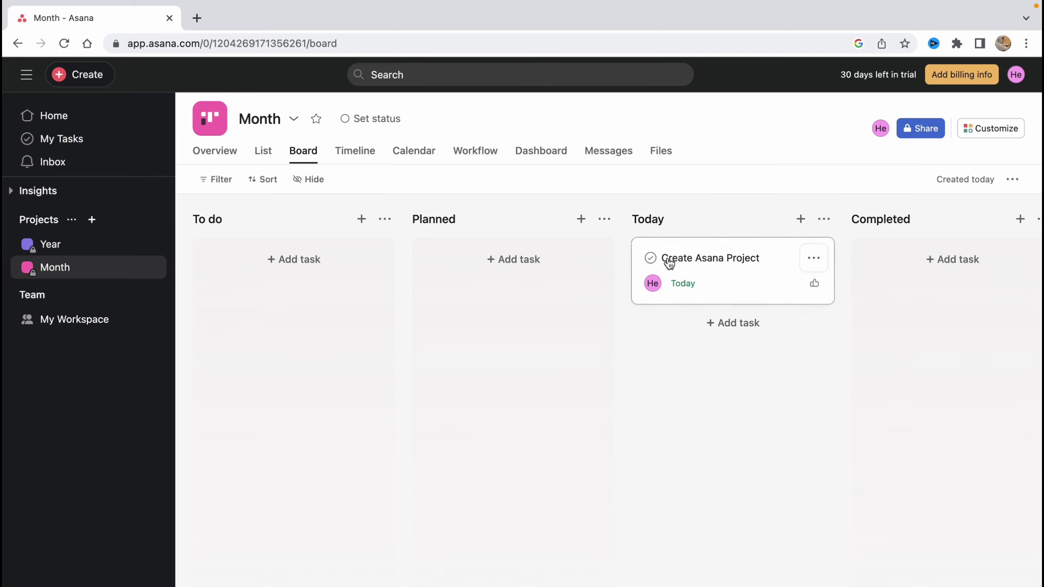
pyautogui.click(654, 259)
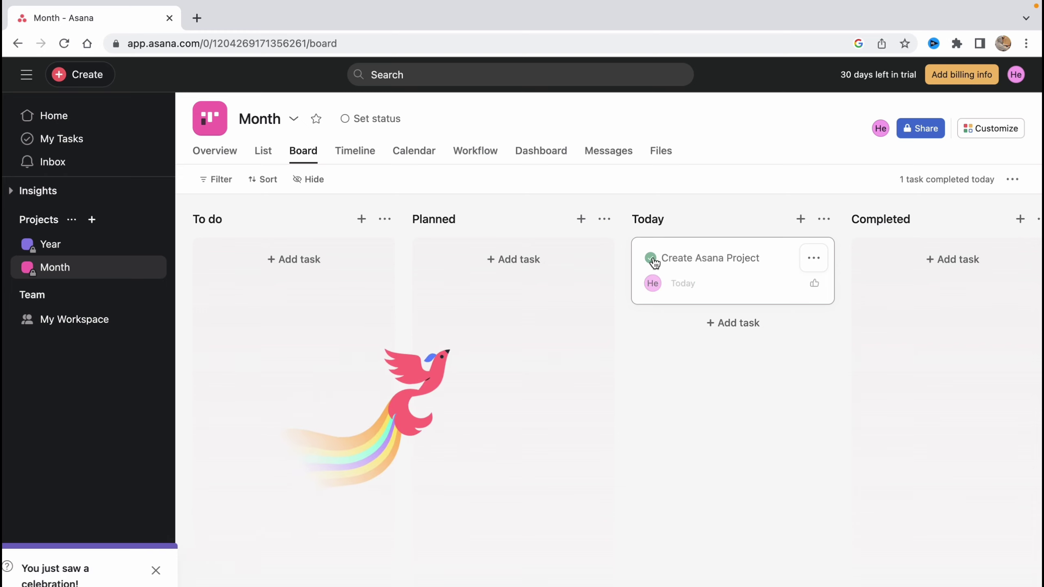
pyautogui.moveTo(715, 275); pyautogui.dragTo(888, 288)
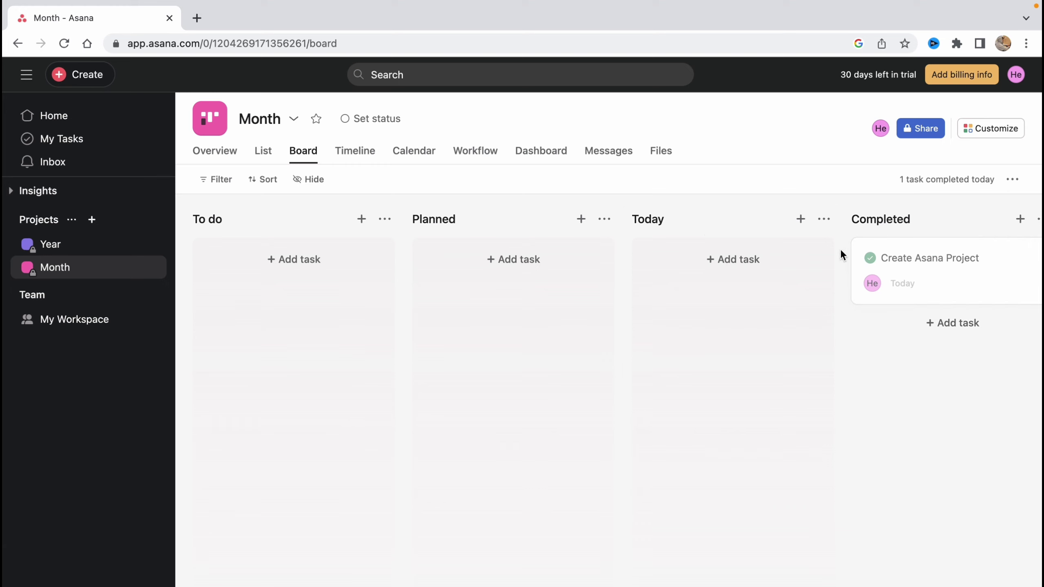
# Add the completed Create Asana Project task to the Year project's Completed section and remove it from the Month project
pyautogui.moveTo(848, 242); pyautogui.dragTo(979, 567)
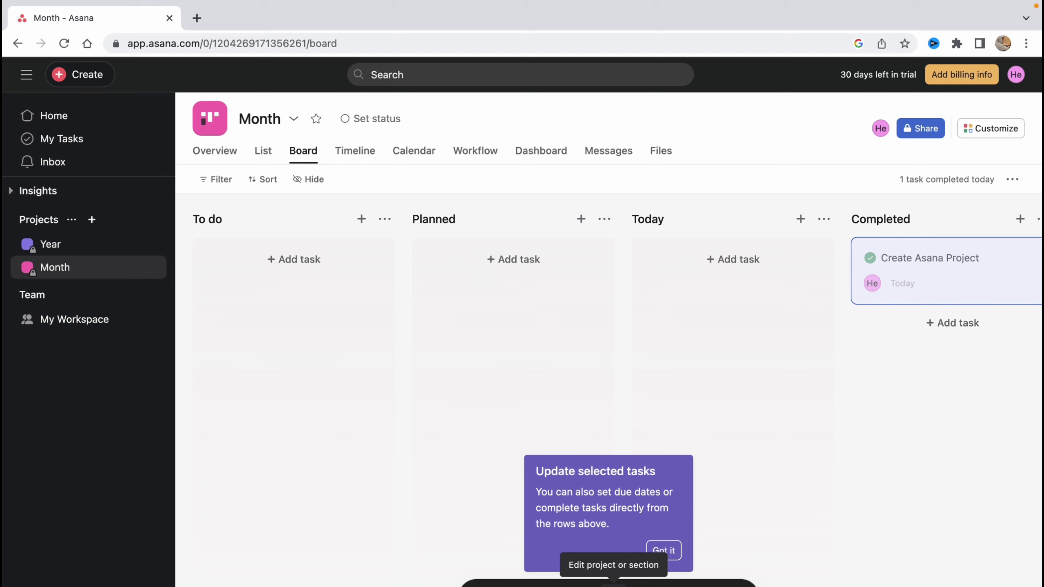
pyautogui.click(614, 583)
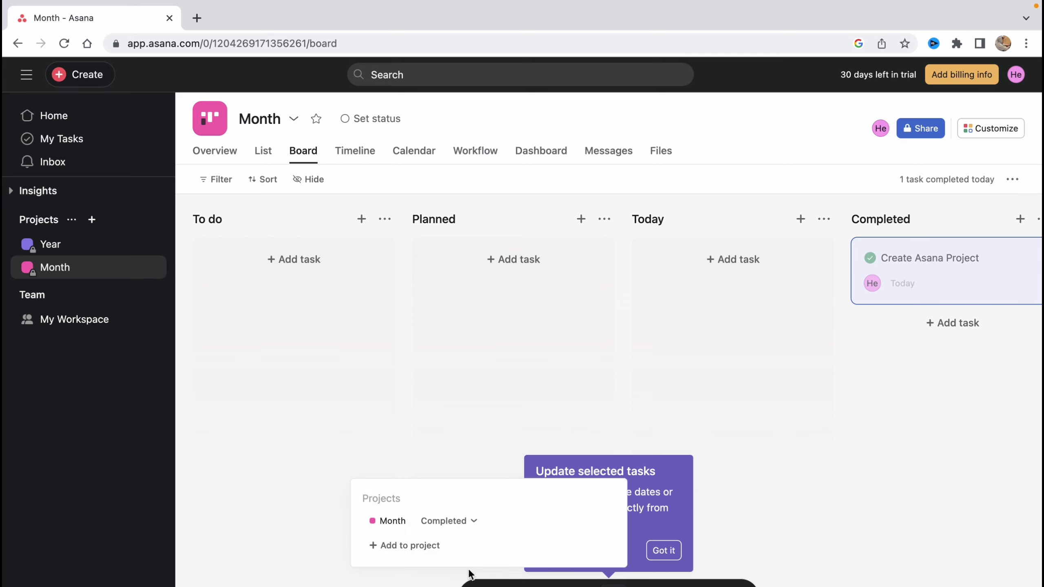
pyautogui.click(399, 547)
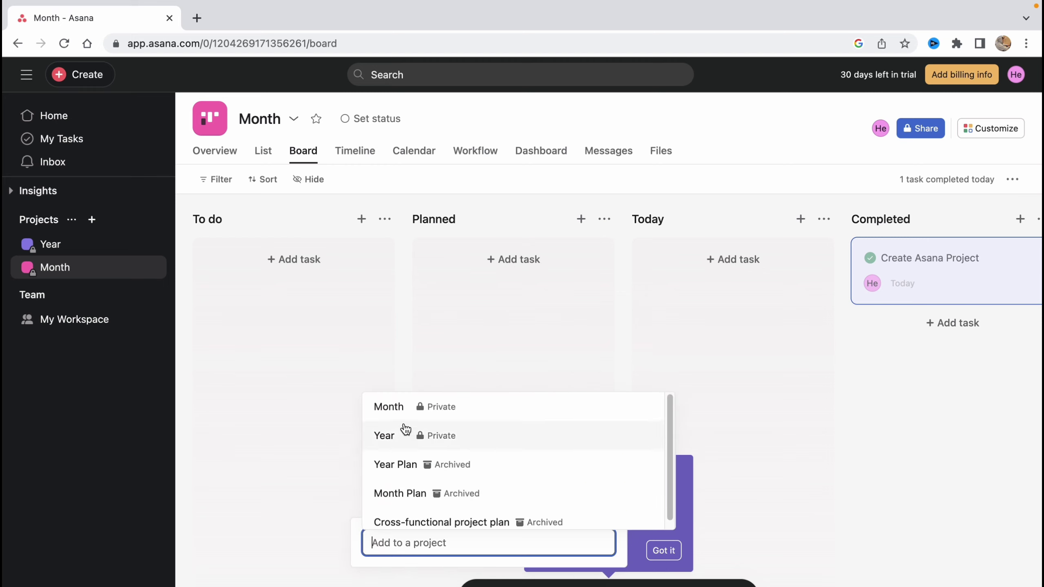
pyautogui.click(397, 440)
pyautogui.click(450, 528)
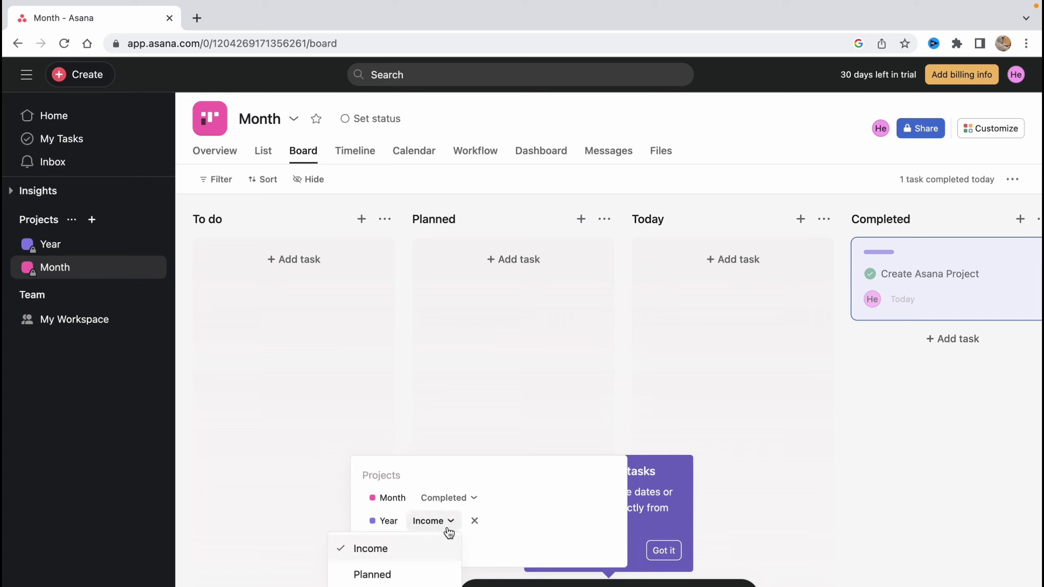
pyautogui.click(403, 586)
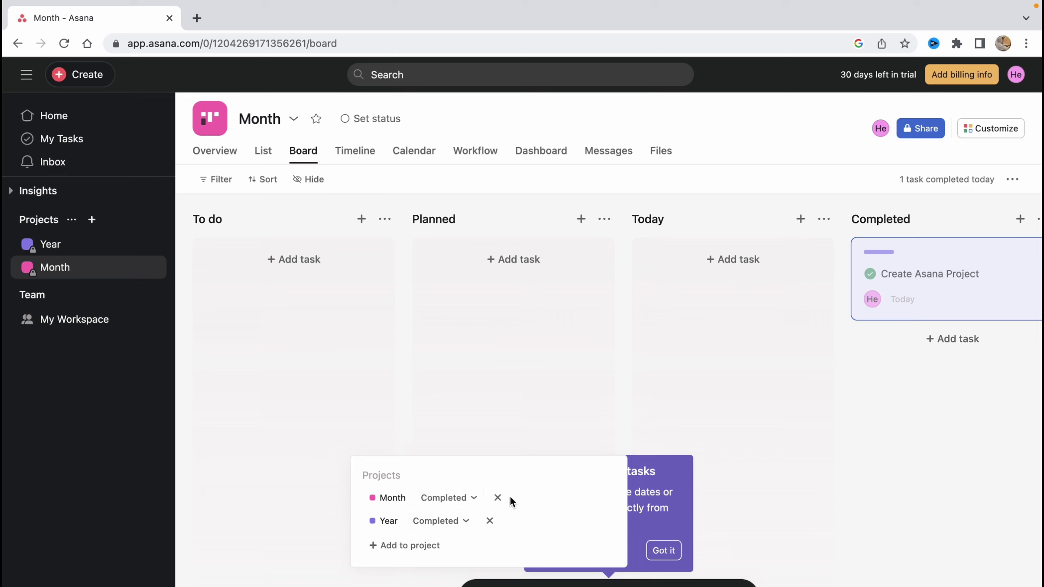
pyautogui.click(498, 499)
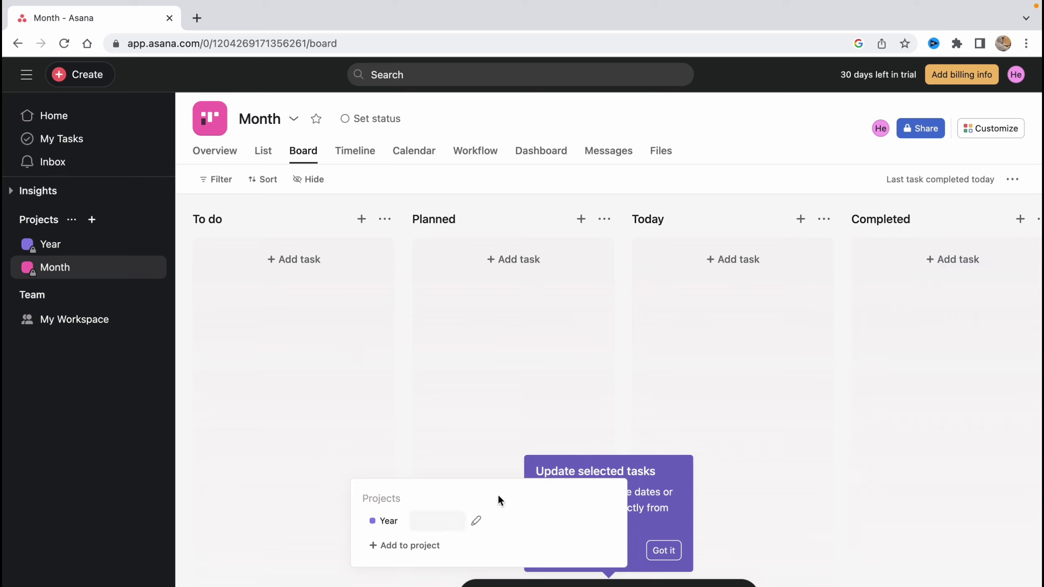
# Review the sections and tasks on the Year and Month boards, alternating between the two projects
pyautogui.click(53, 251)
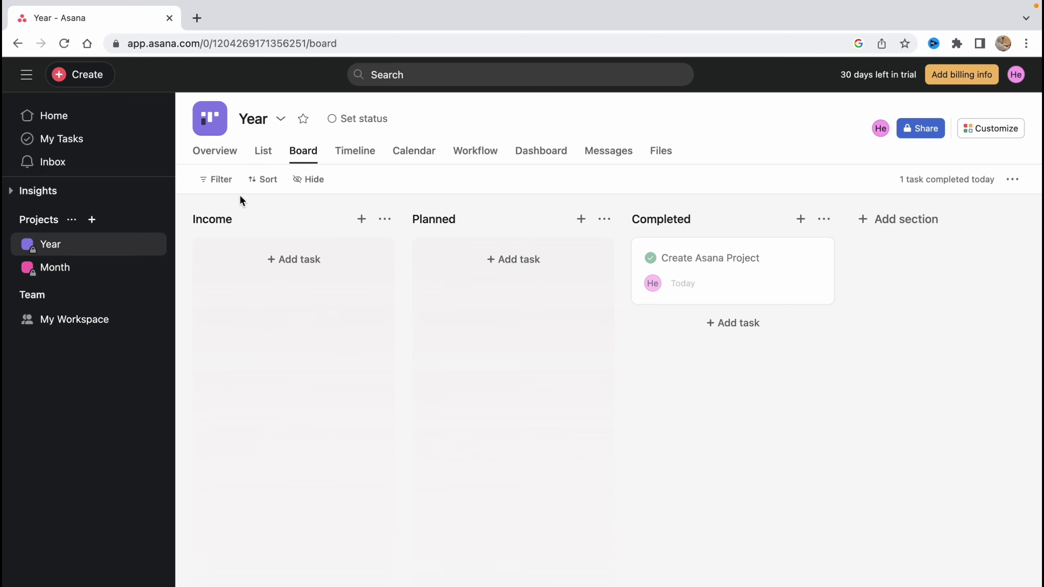
pyautogui.click(56, 268)
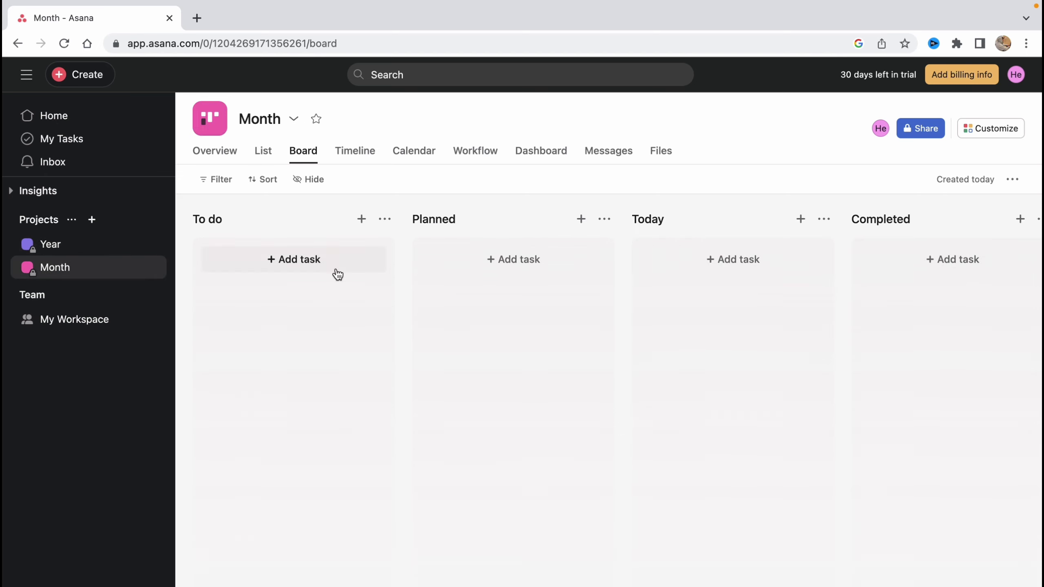
pyautogui.click(53, 248)
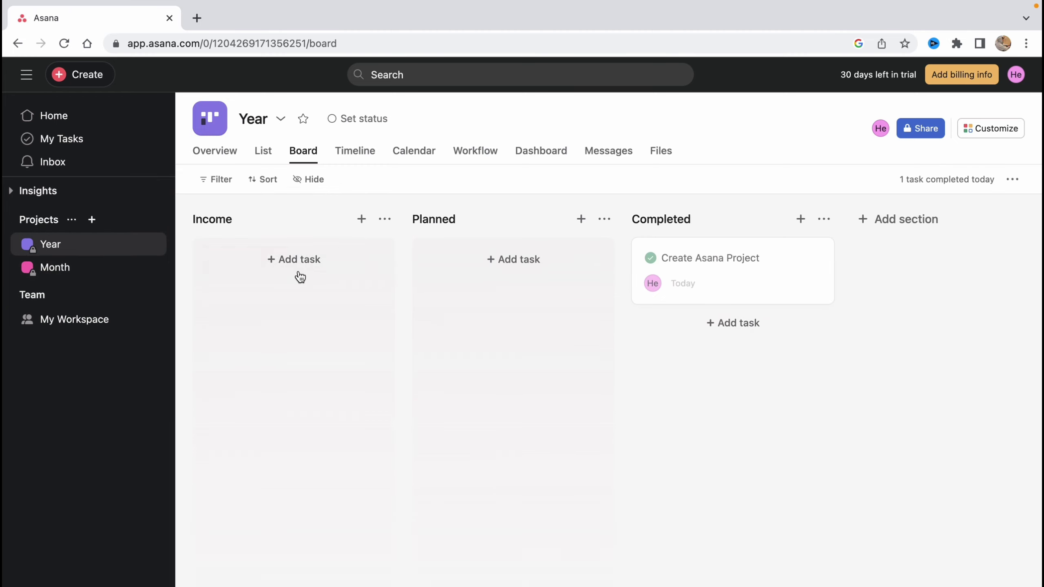
pyautogui.hscroll(-5, 426, 271)
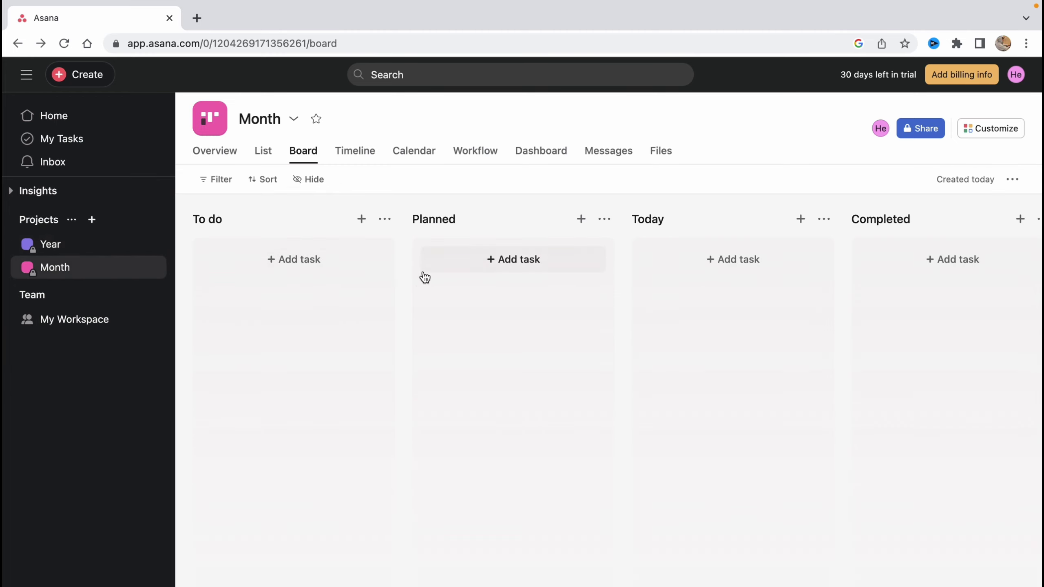
pyautogui.click(62, 245)
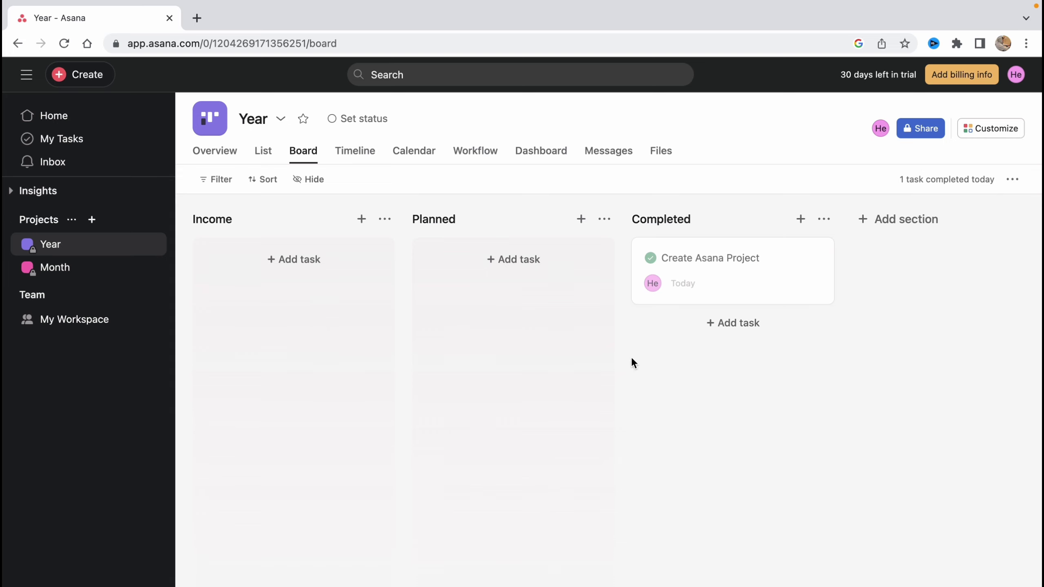
pyautogui.click(66, 272)
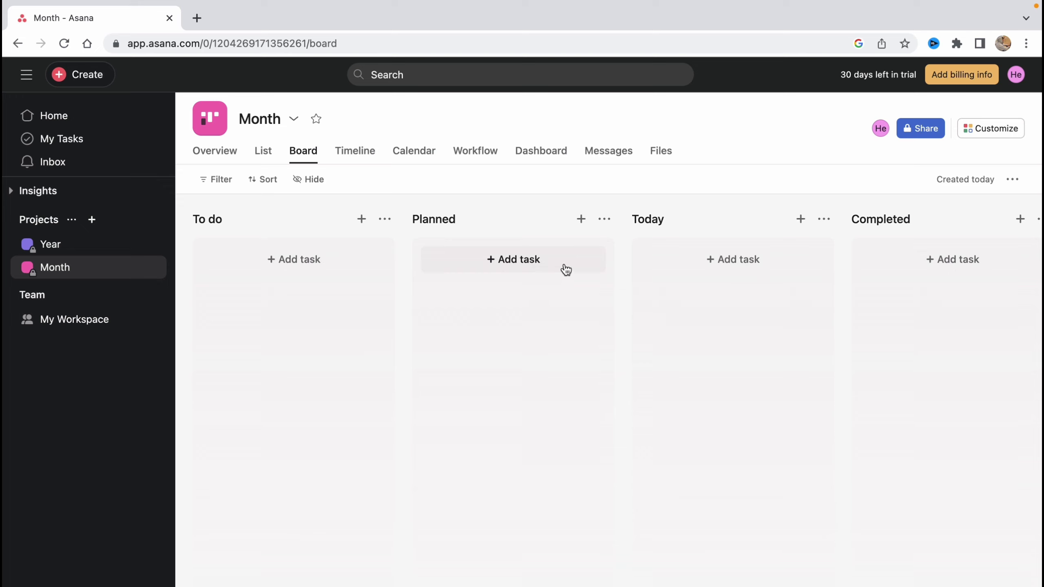